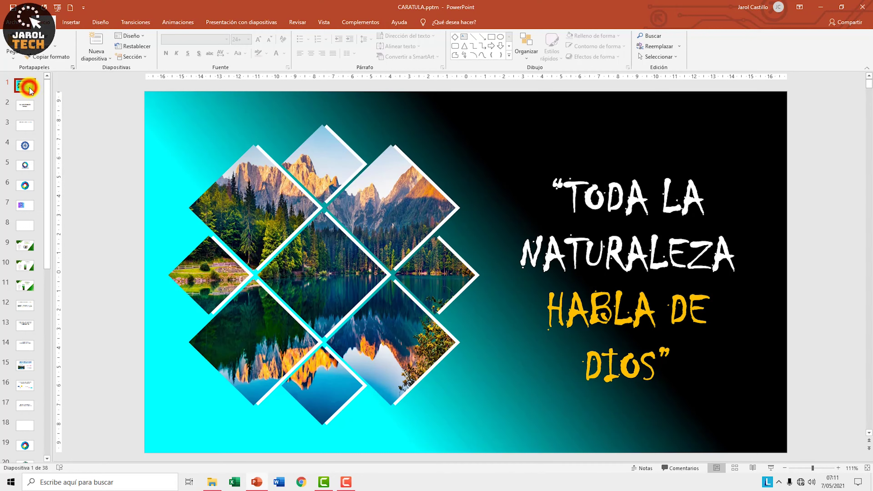
# Insert a new title slide as slide 2, right after the cyan-black collage slide
pyautogui.press('Return')
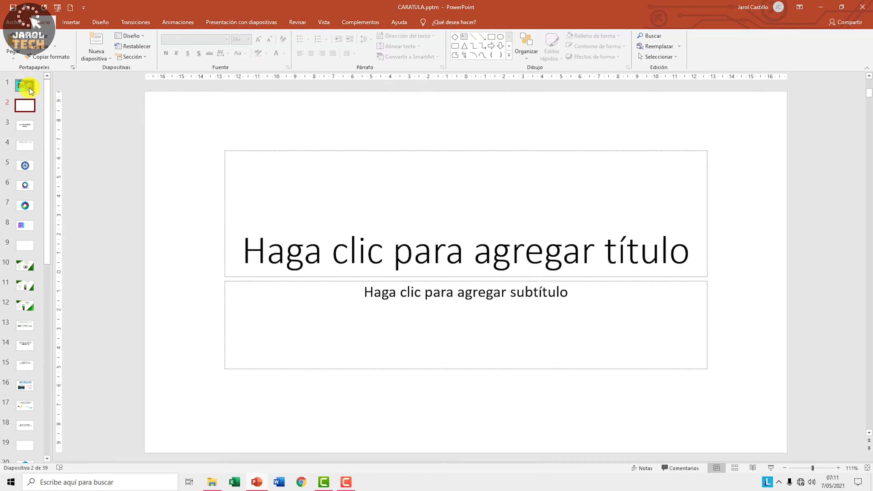
# Delete slide 2's title and subtitle placeholders, leaving it empty
pyautogui.moveTo(193, 127); pyautogui.dragTo(739, 393)
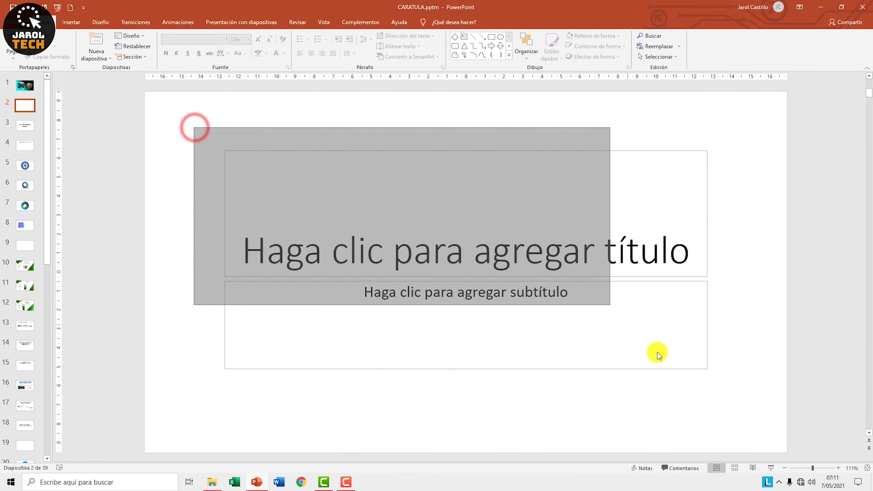
pyautogui.press('Delete')
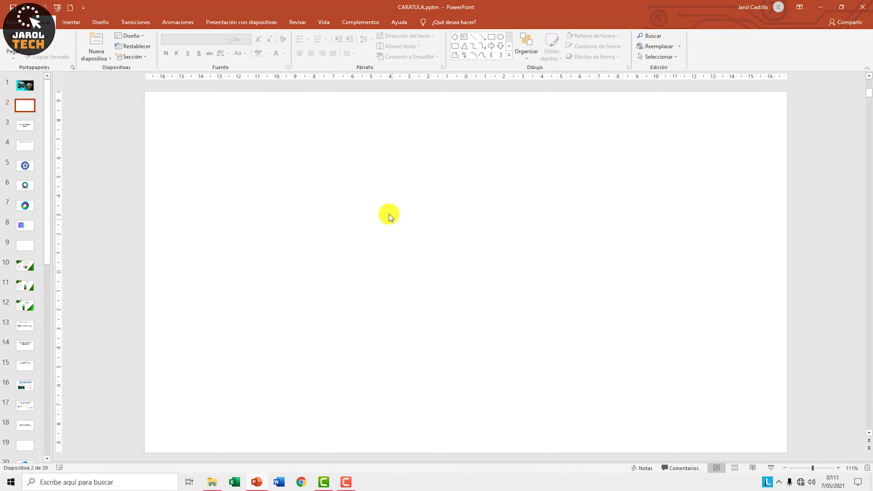
pyautogui.rightClick(406, 220)
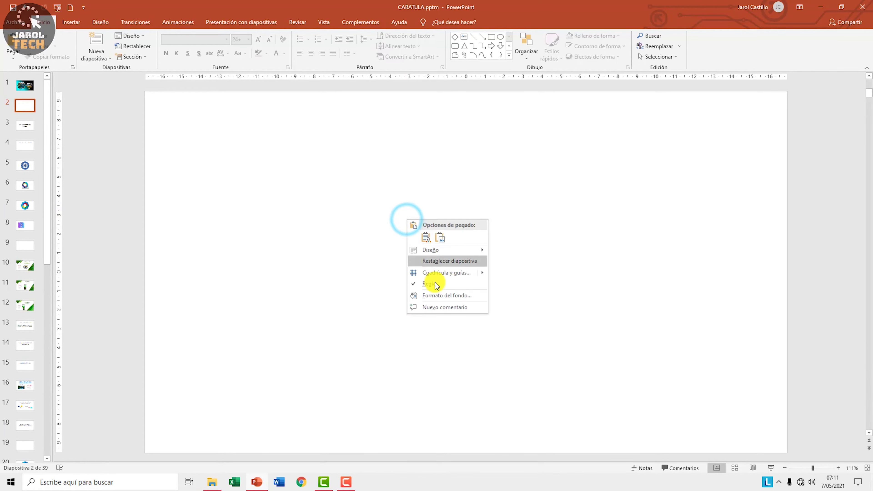
# Switch slide 2's background to a gradient fill
pyautogui.click(442, 296)
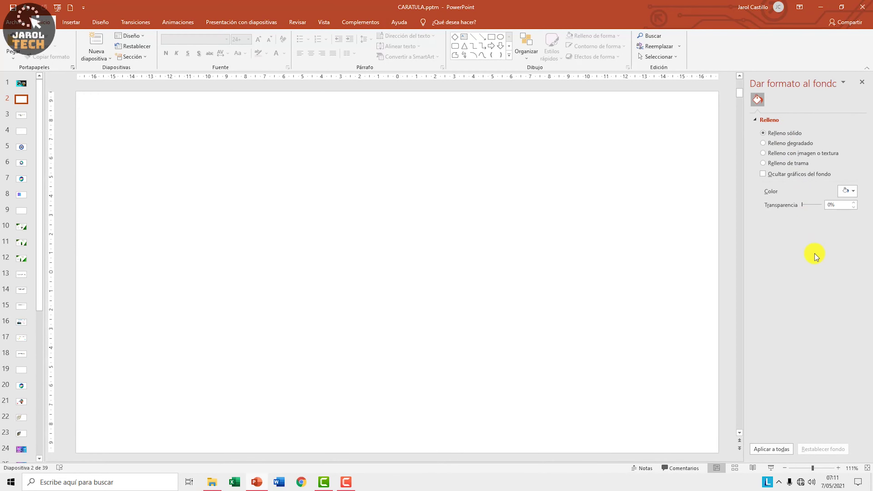
pyautogui.click(783, 144)
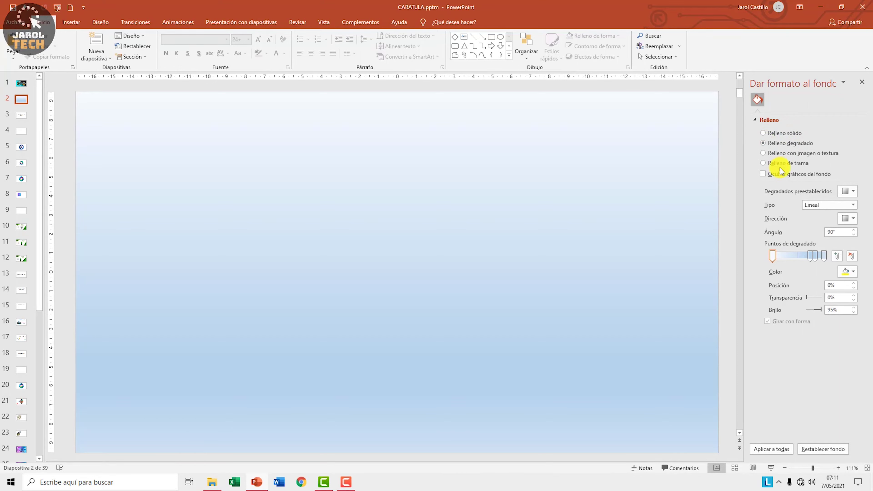
pyautogui.click(772, 257)
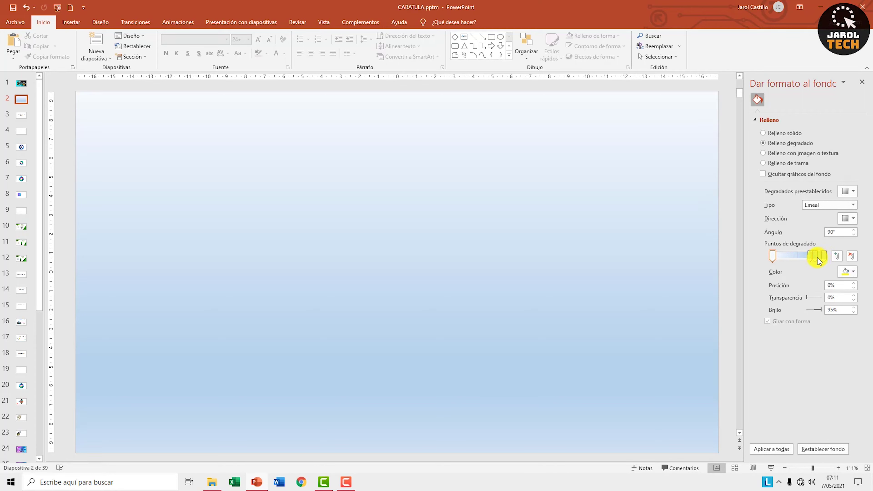
# Remove the 83% and 74% gradient stops and move the right stop to 72%
pyautogui.click(816, 257)
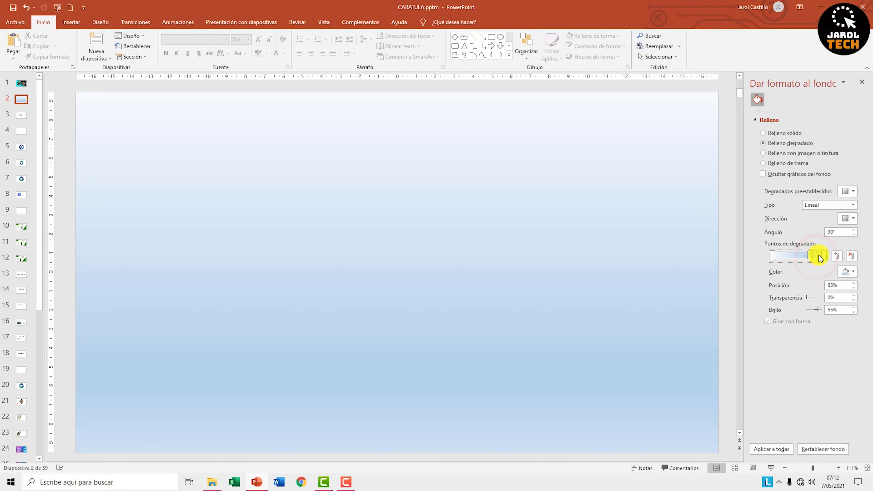
pyautogui.click(818, 256)
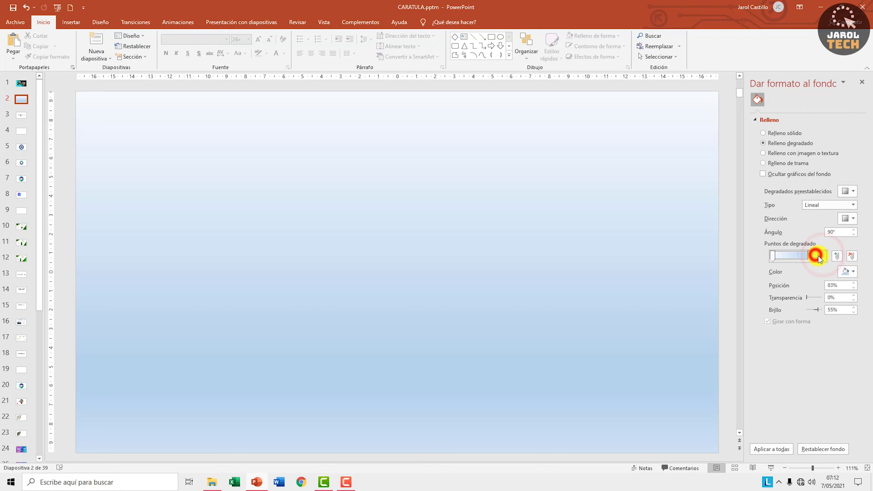
pyautogui.click(850, 256)
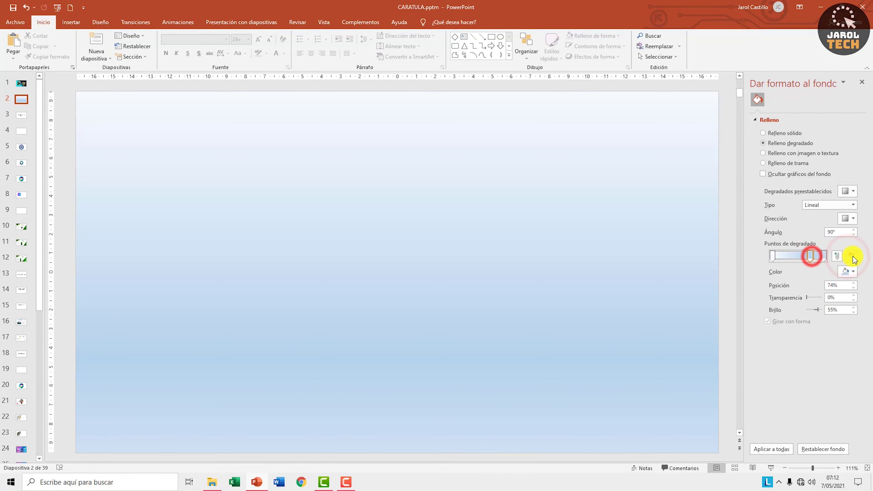
pyautogui.click(851, 257)
pyautogui.click(773, 256)
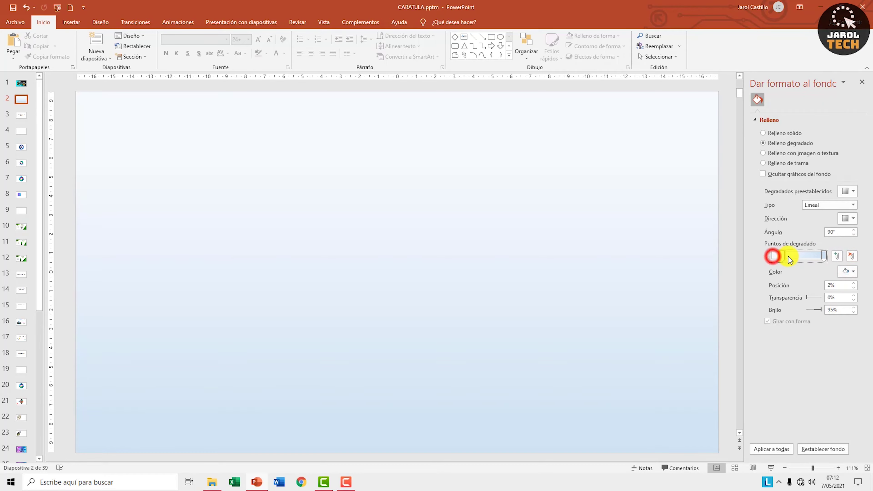
pyautogui.moveTo(824, 256); pyautogui.dragTo(794, 256)
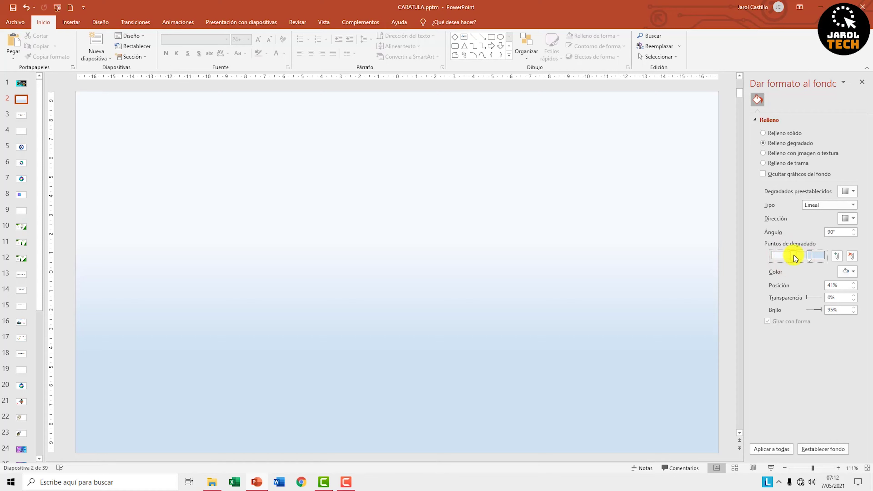
# Make the first gradient stop black and the light-blue stop standard cyan
pyautogui.click(851, 272)
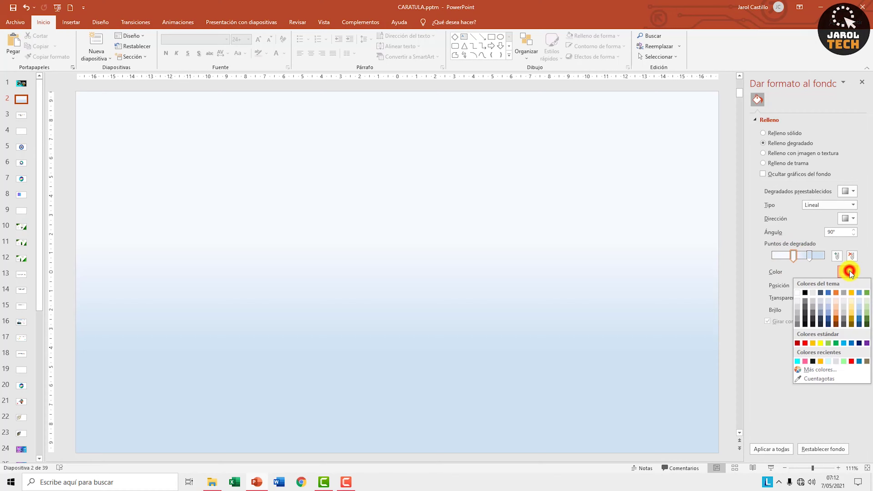
pyautogui.click(805, 293)
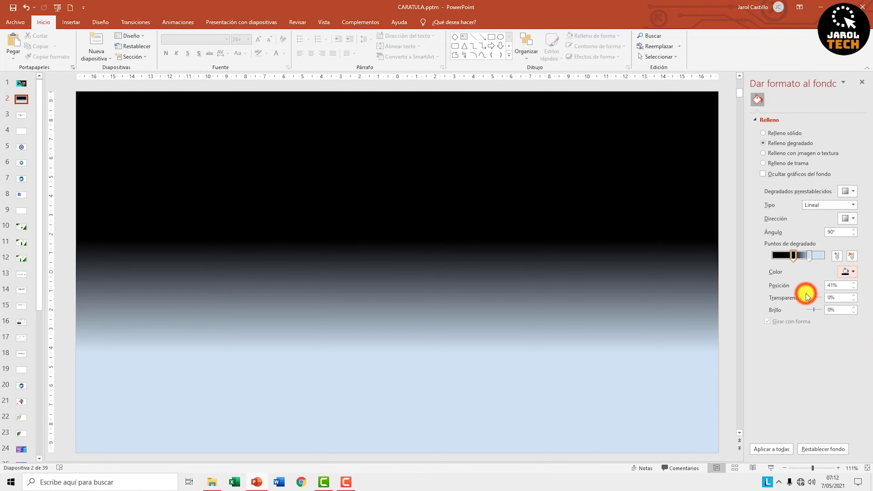
pyautogui.click(809, 256)
pyautogui.click(848, 271)
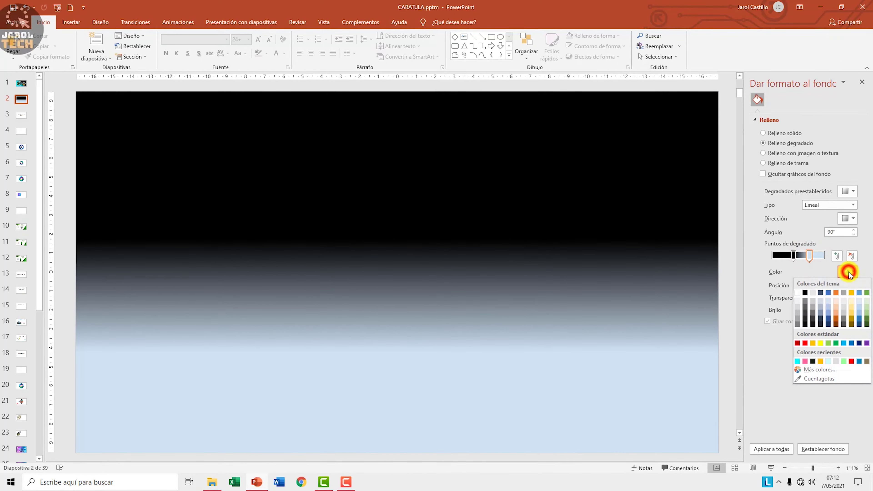
pyautogui.click(819, 369)
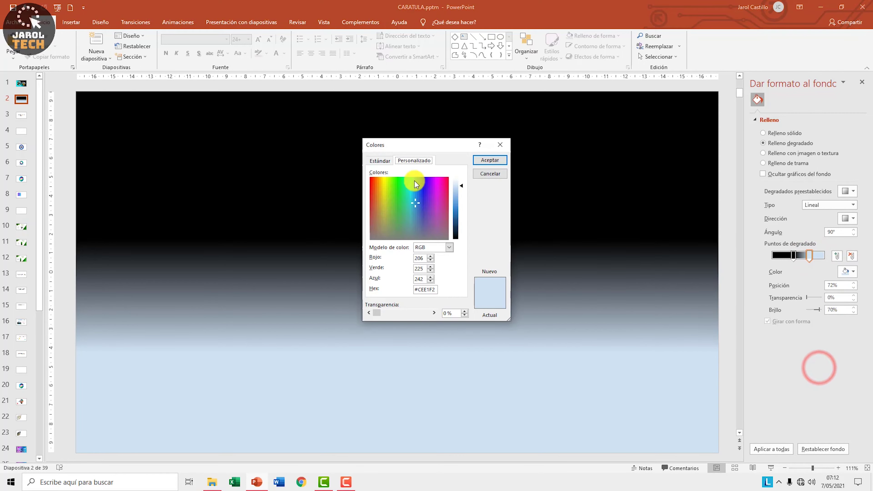
pyautogui.click(380, 161)
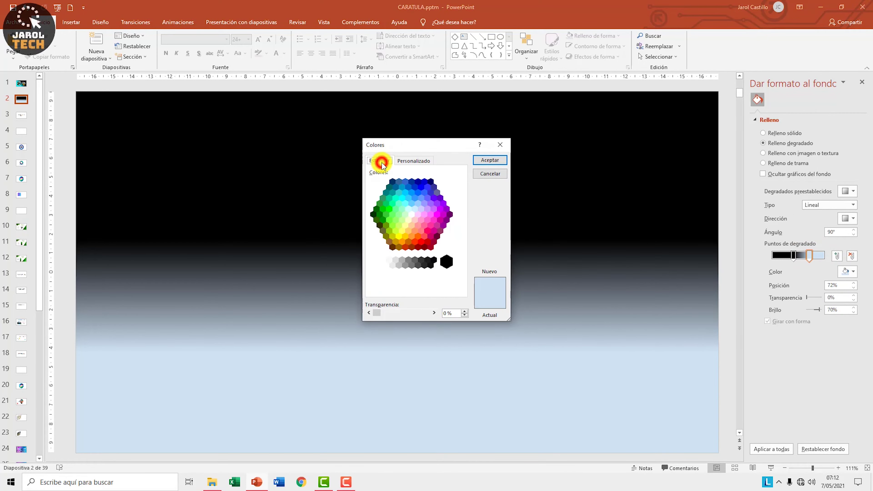
pyautogui.click(401, 196)
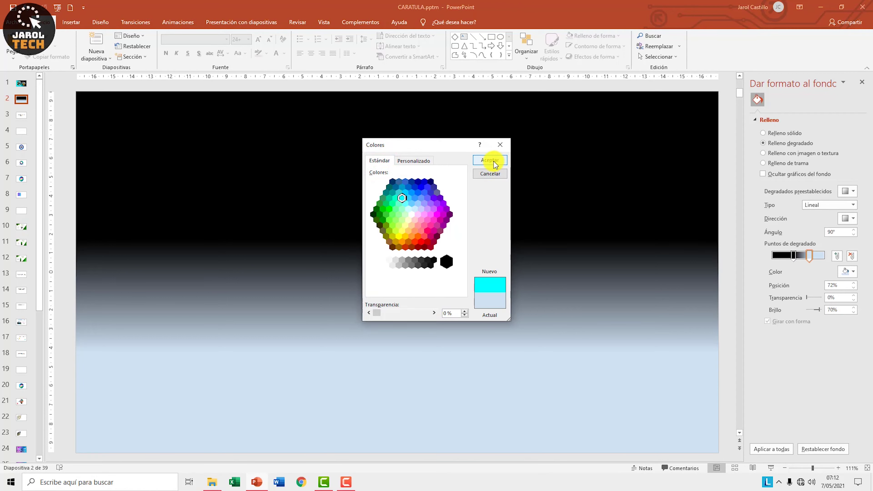
pyautogui.click(493, 160)
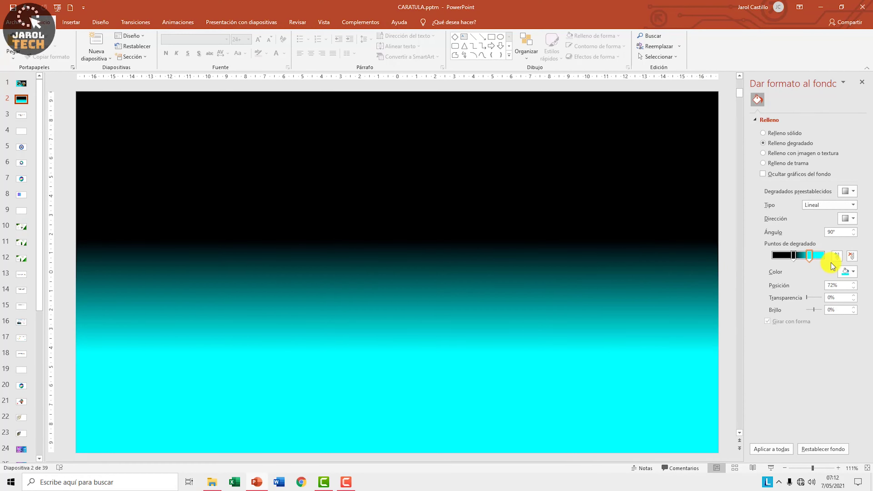
# Add and then remove a gold stop at 56%, and move the cyan stop to 64%
pyautogui.click(838, 257)
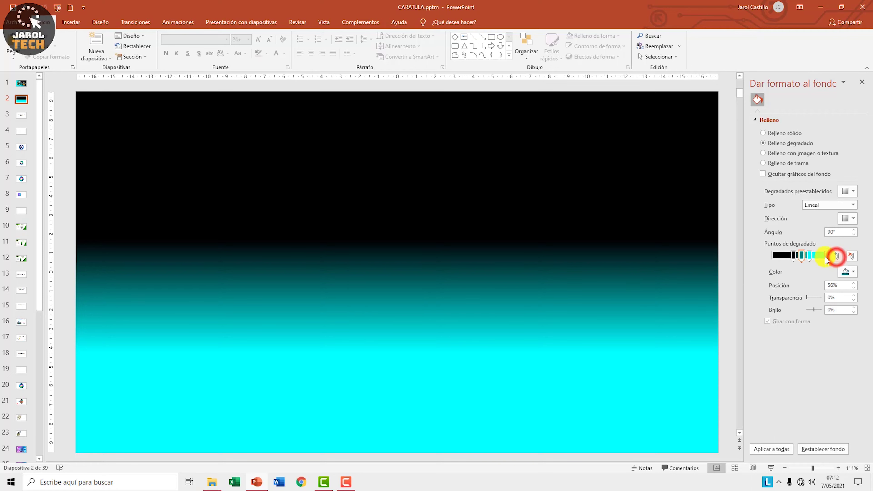
pyautogui.click(800, 255)
pyautogui.click(848, 272)
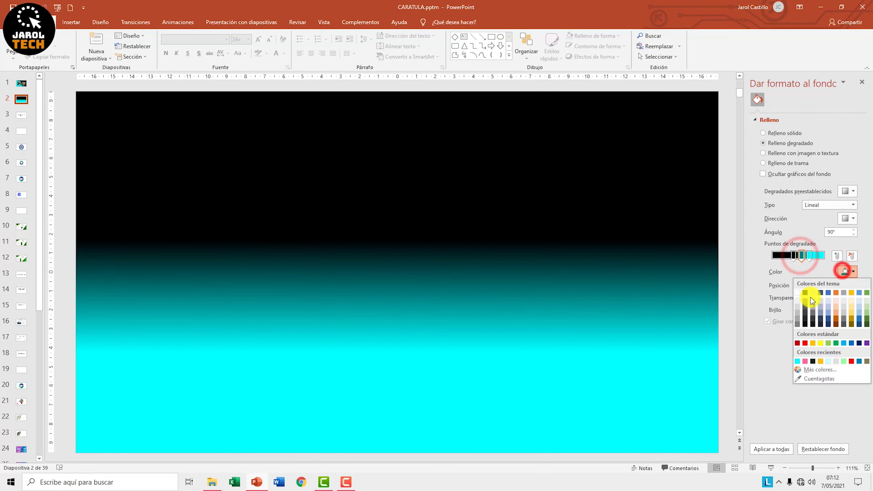
pyautogui.click(813, 343)
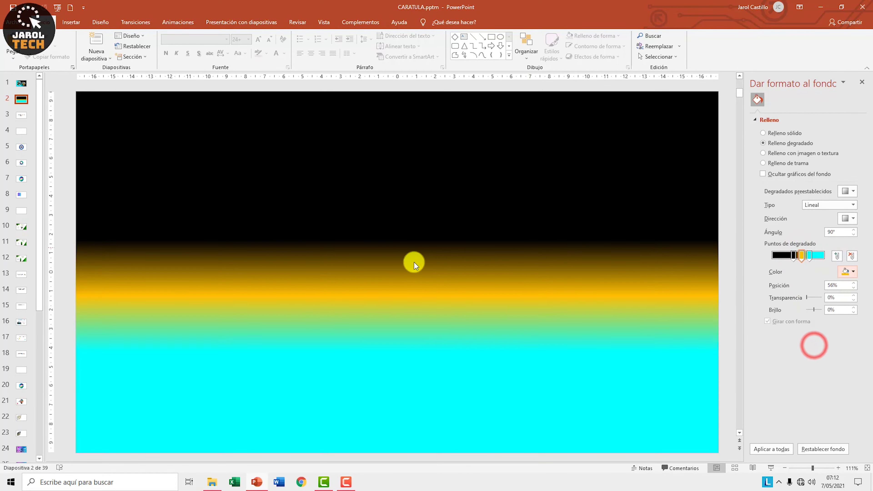
pyautogui.click(801, 256)
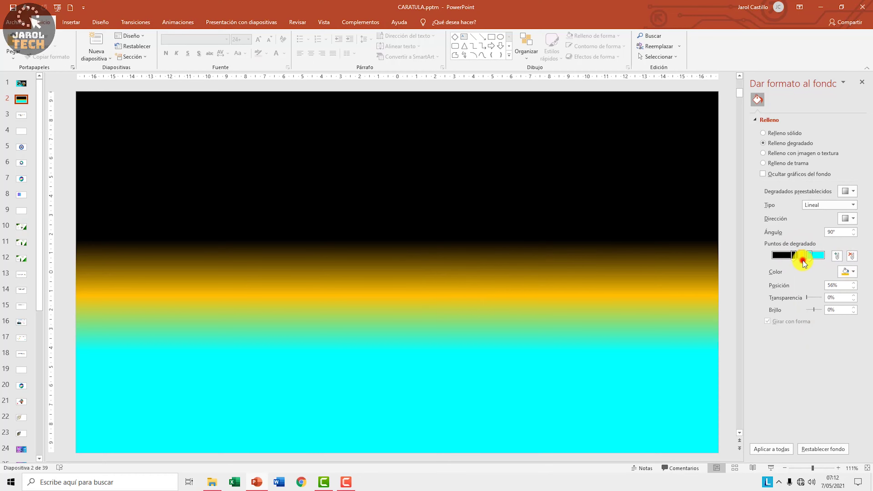
pyautogui.click(850, 257)
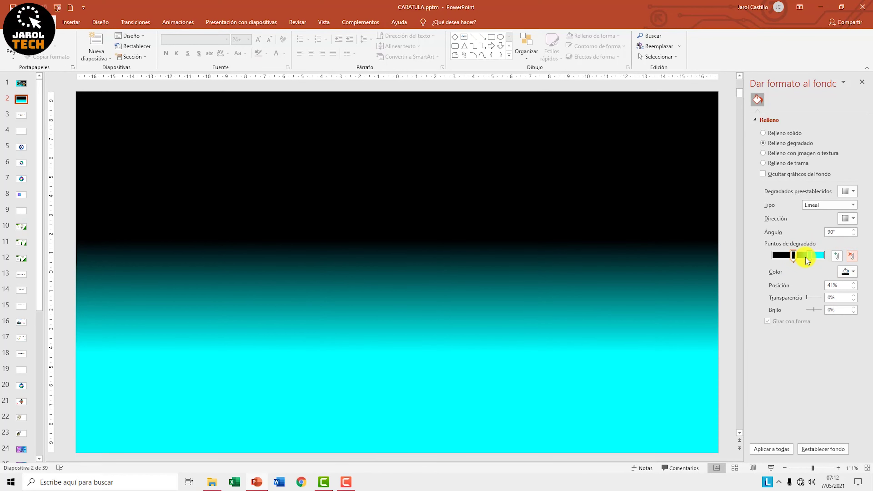
pyautogui.moveTo(810, 256); pyautogui.dragTo(805, 257)
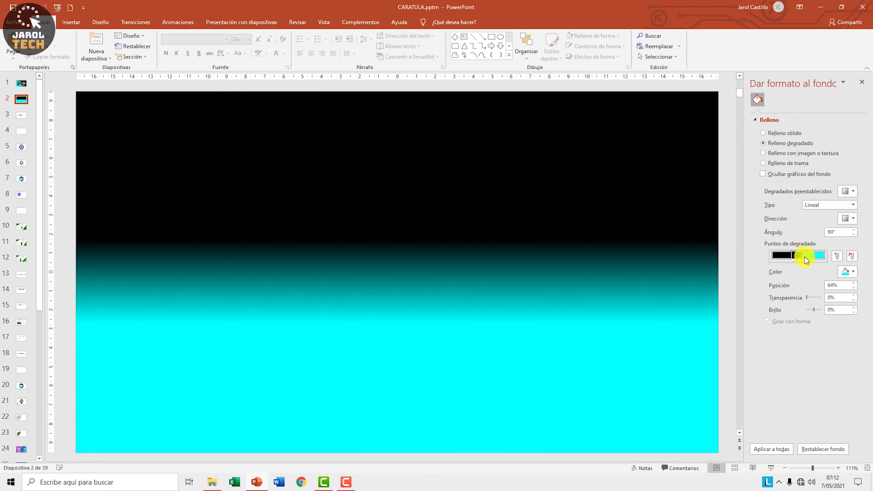
pyautogui.click(849, 219)
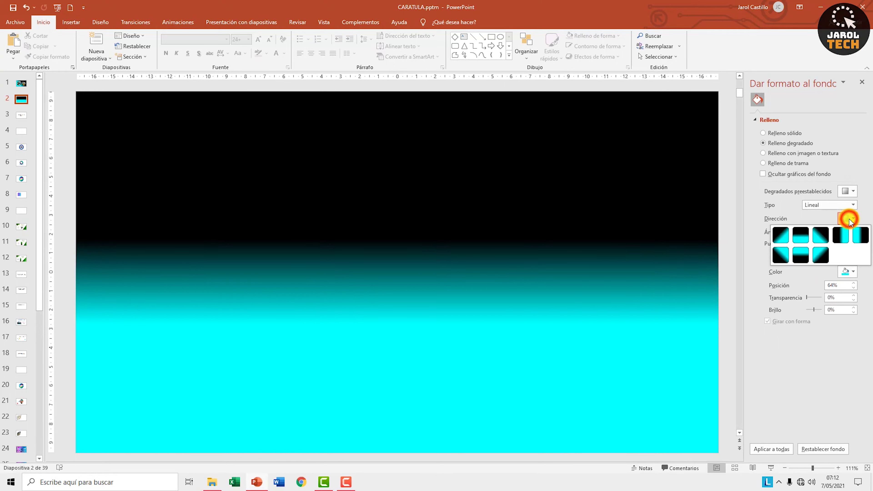
# Try a 135° diagonal direction, then a Radial gradient radiating from the centre
pyautogui.click(823, 237)
pyautogui.click(849, 219)
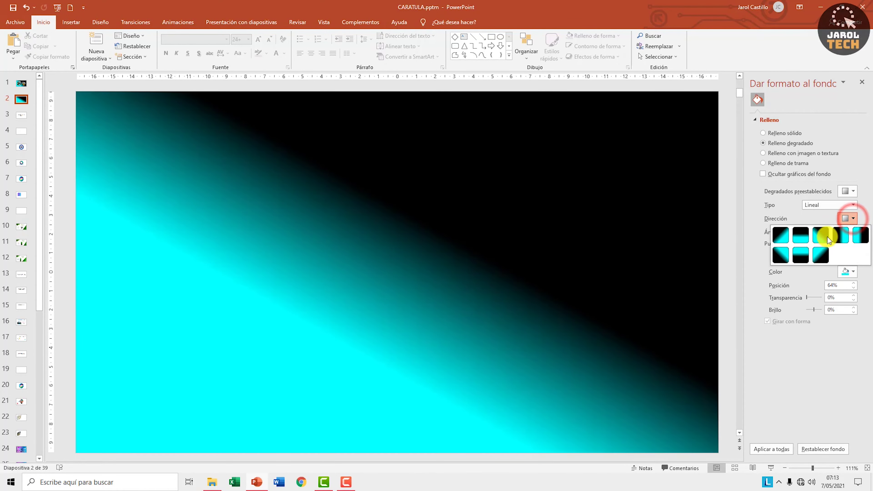
pyautogui.click(841, 207)
pyautogui.click(841, 206)
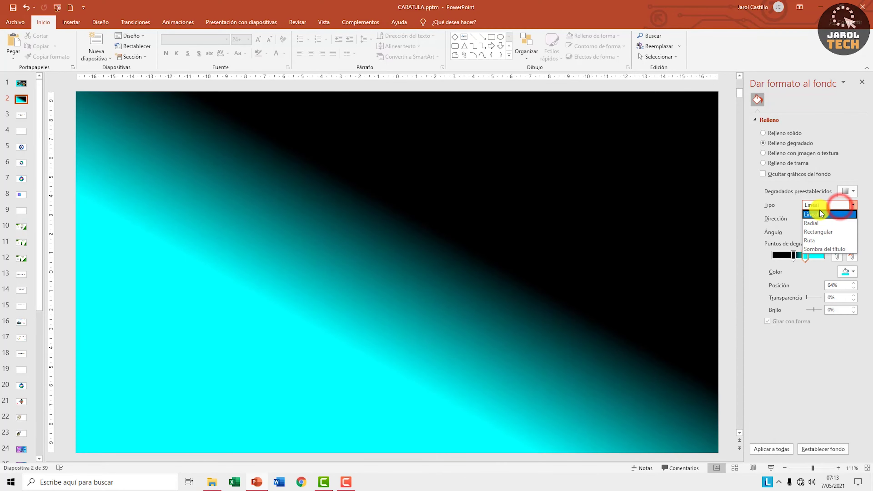
pyautogui.click(825, 210)
pyautogui.click(825, 210)
pyautogui.click(821, 224)
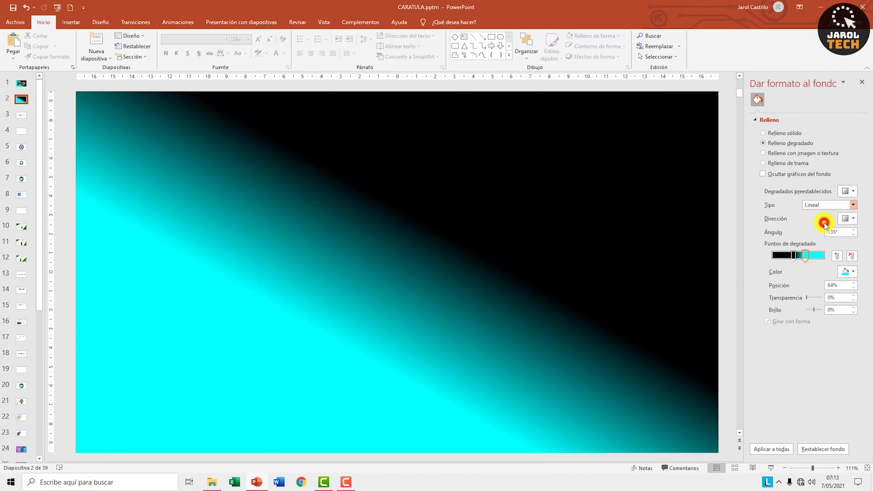
pyautogui.click(850, 221)
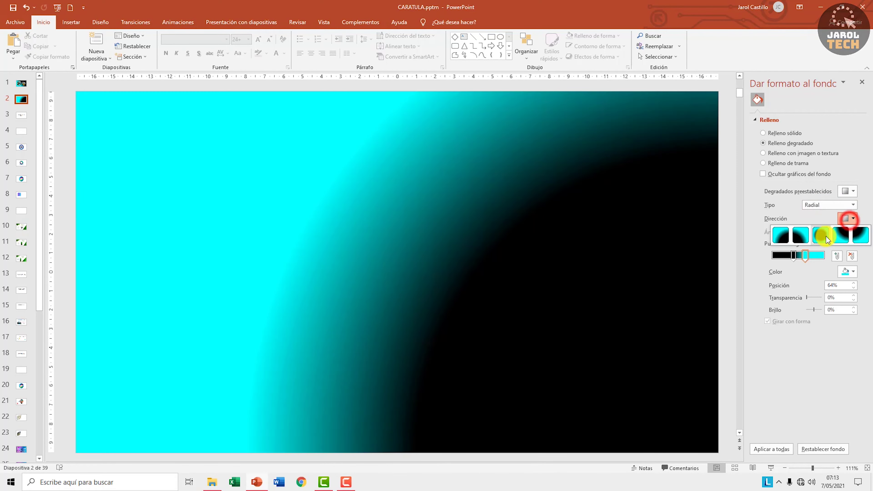
pyautogui.click(825, 235)
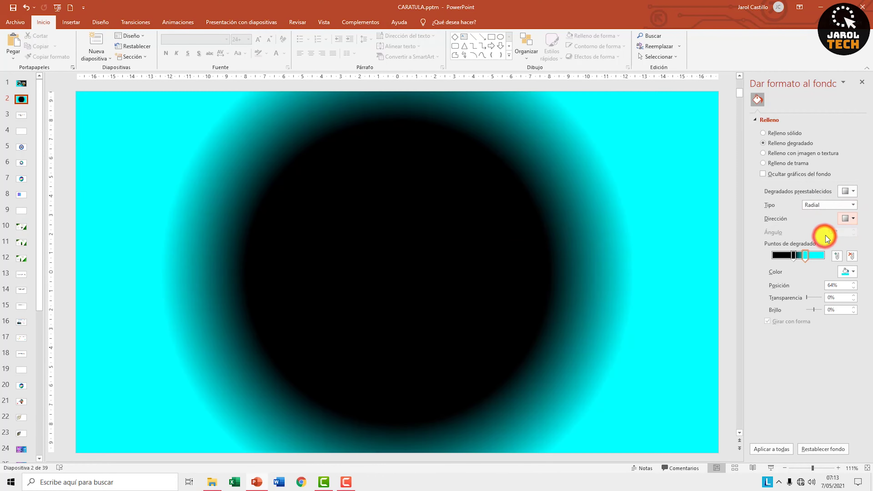
# Return to a Lineal diagonal gradient at 140° and shift the dark stop toward the start
pyautogui.click(853, 208)
pyautogui.click(834, 214)
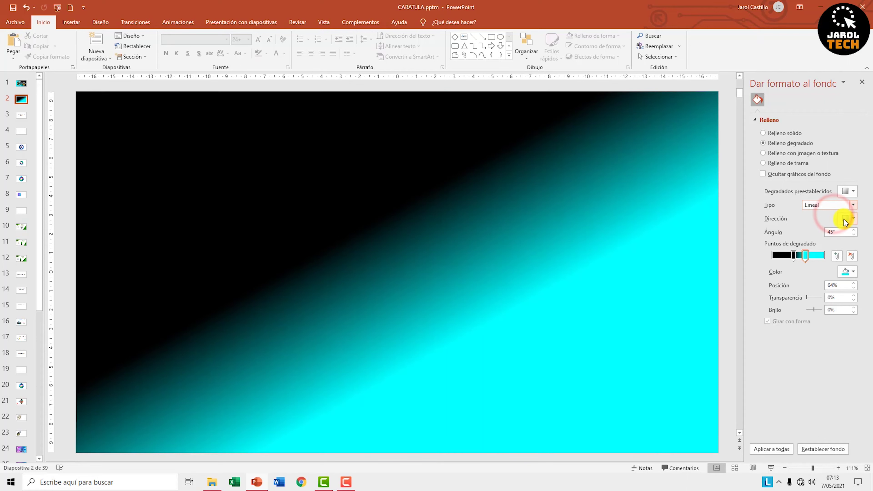
pyautogui.click(845, 220)
pyautogui.click(825, 238)
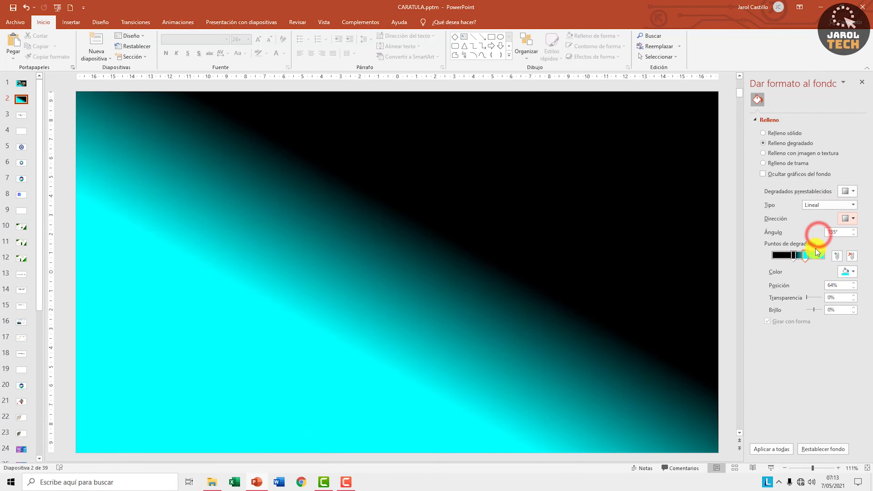
pyautogui.click(854, 230)
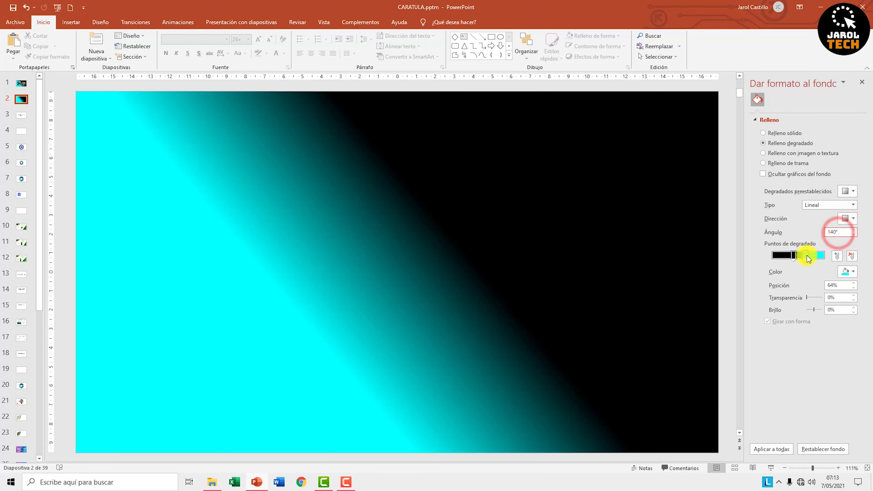
pyautogui.click(794, 255)
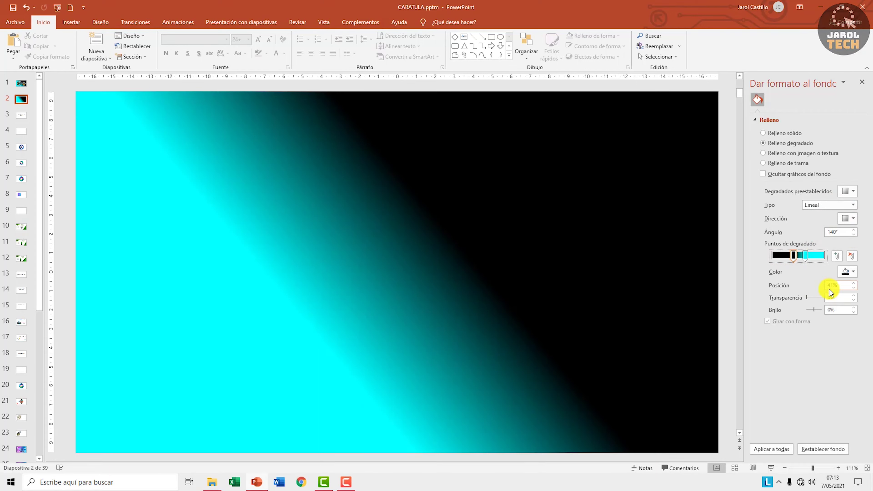
pyautogui.moveTo(793, 257)
pyautogui.mouseDown()
pyautogui.moveTo(776, 258)
pyautogui.moveTo(790, 257)
pyautogui.mouseUp()
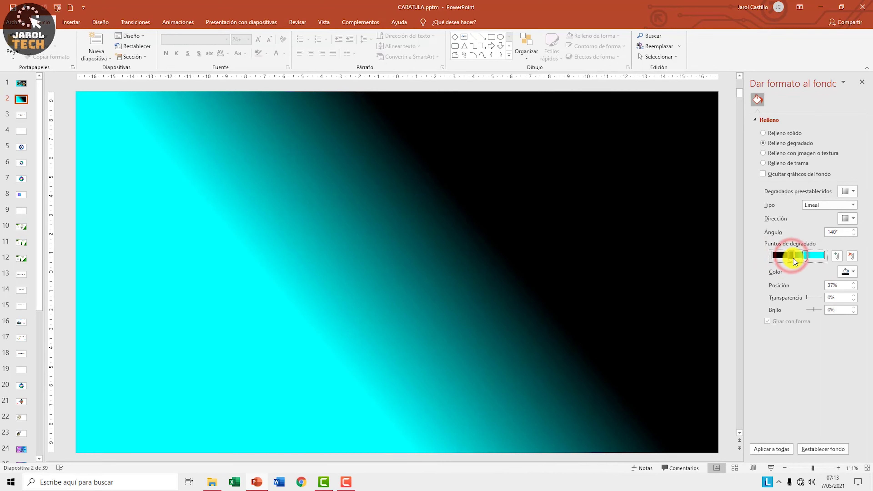
# Set the selected gradient stop's position to 35%
pyautogui.click(832, 284)
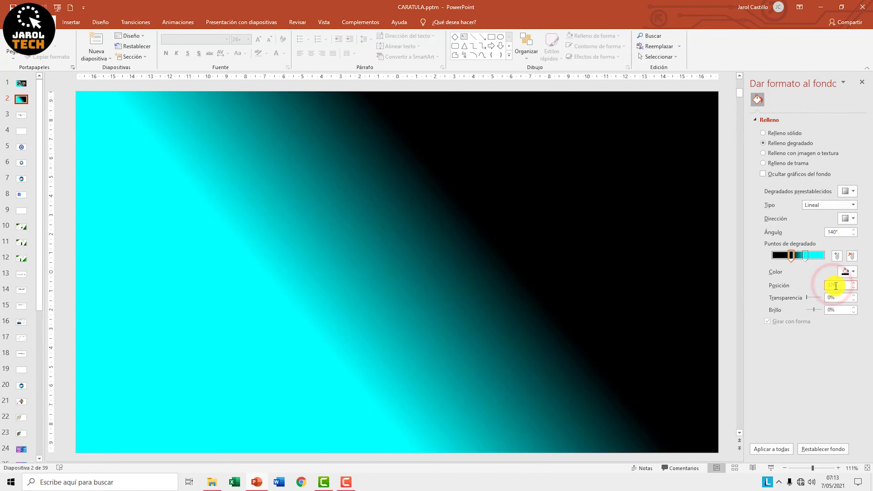
pyautogui.write('3')
pyautogui.press('Return')
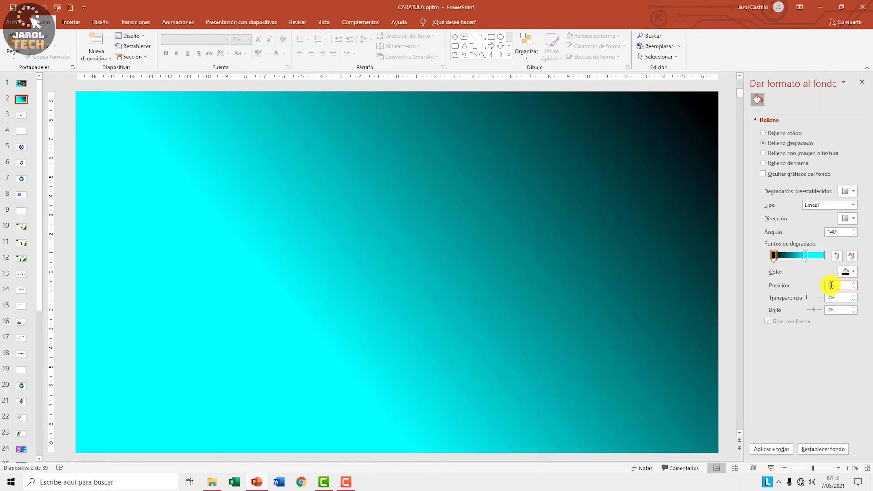
pyautogui.write('5')
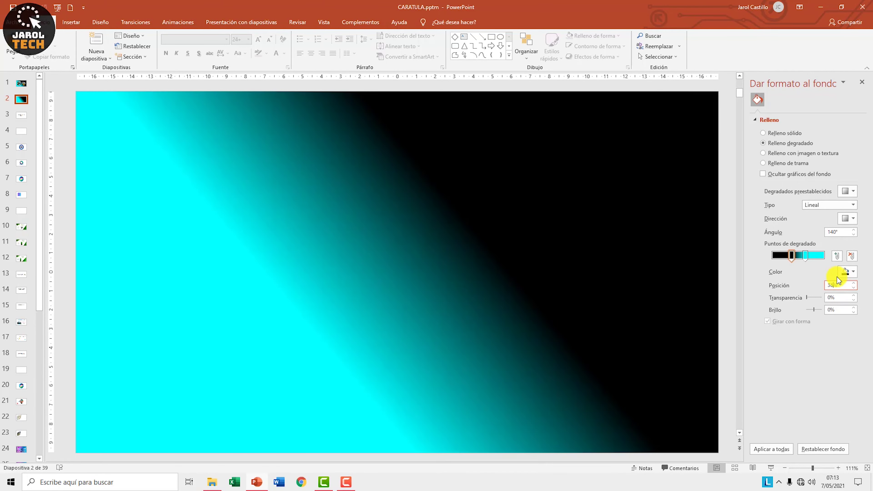
# Move the cyan stop's position to 71% and close the Dar formato al fondo pane
pyautogui.click(808, 257)
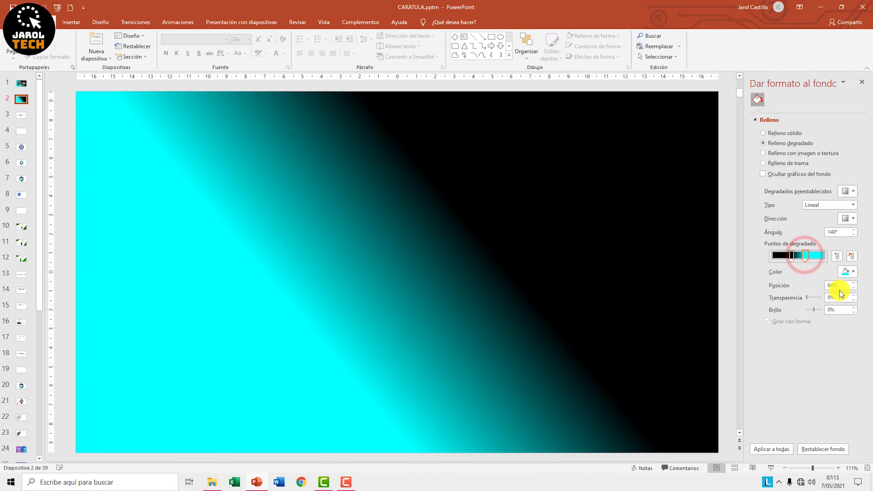
pyautogui.doubleClick(834, 285)
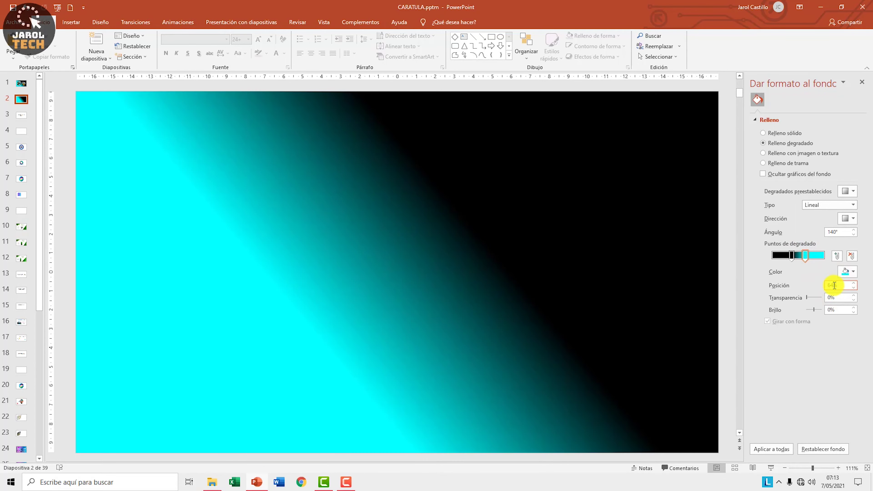
pyautogui.write('0')
pyautogui.press('Return')
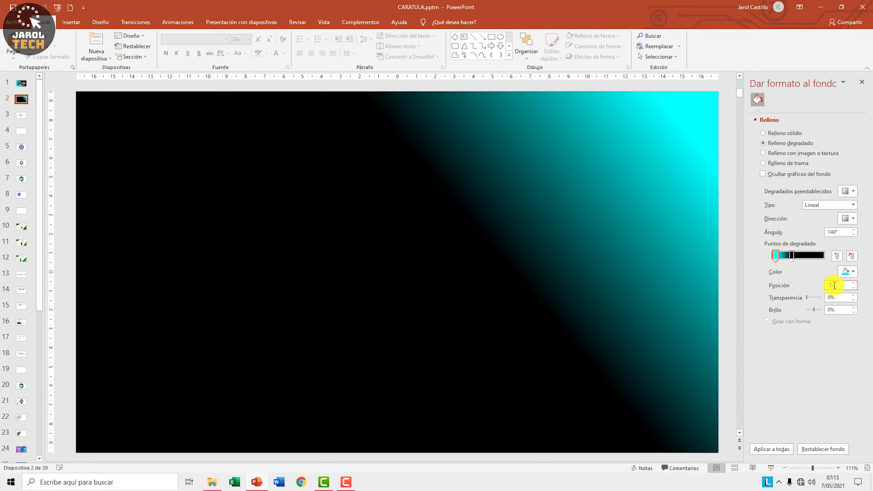
pyautogui.write('71')
pyautogui.press('Return')
pyautogui.click(807, 272)
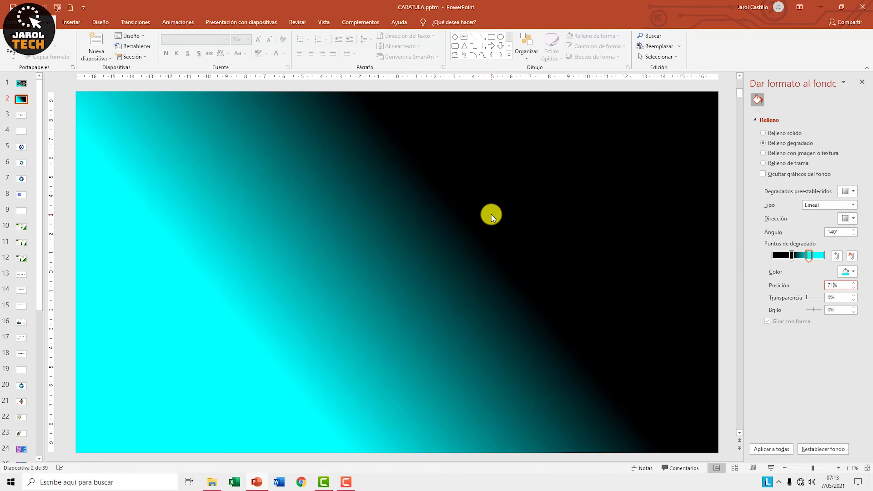
pyautogui.click(863, 83)
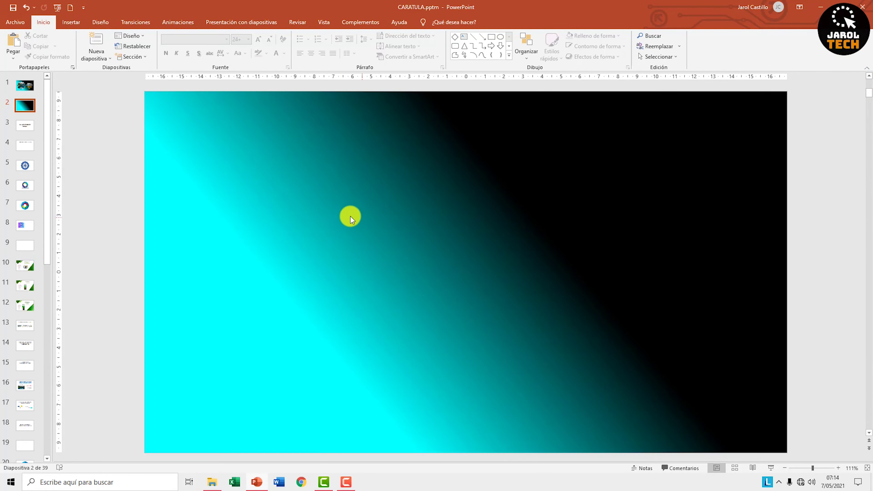
# Draw a Rombo diamond shape on the slide and move it up-left
pyautogui.click(74, 22)
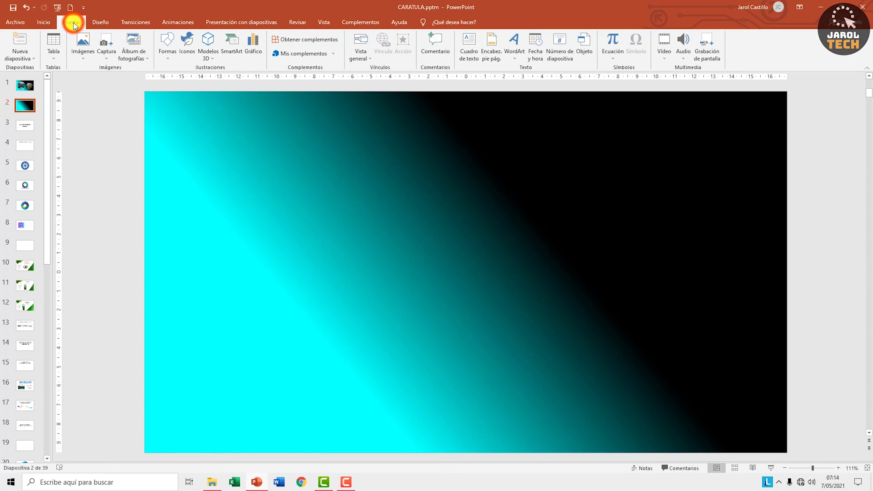
pyautogui.click(168, 48)
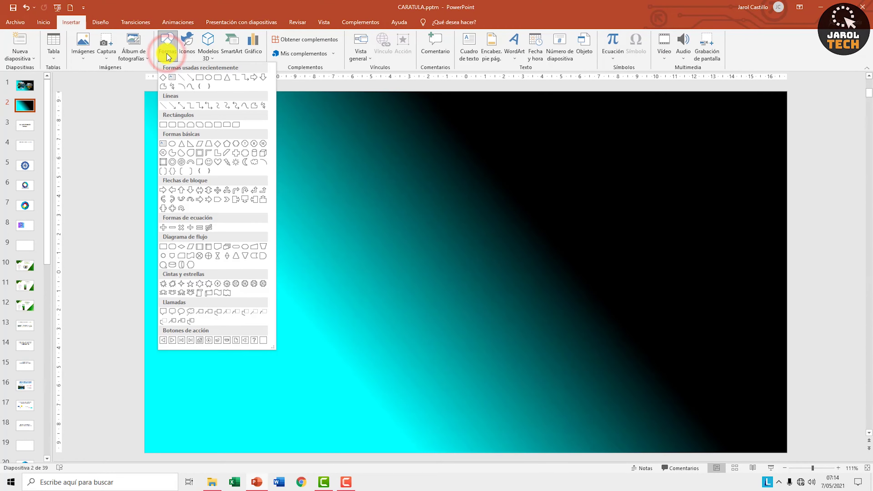
pyautogui.click(218, 144)
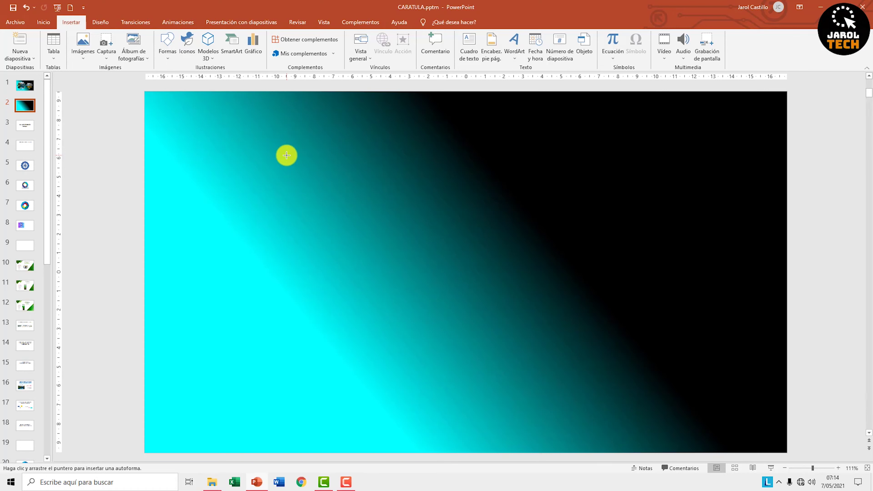
pyautogui.moveTo(286, 155); pyautogui.dragTo(377, 237)
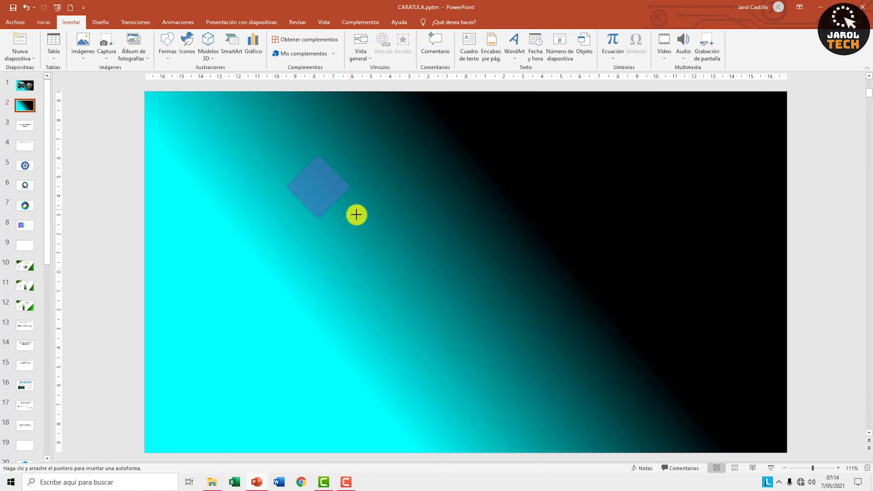
pyautogui.moveTo(376, 238); pyautogui.dragTo(420, 288)
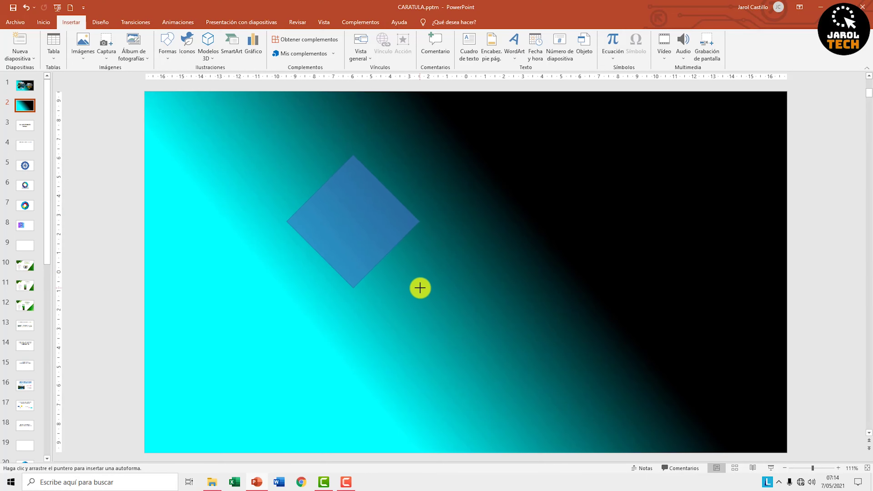
pyautogui.moveTo(375, 232); pyautogui.dragTo(308, 215)
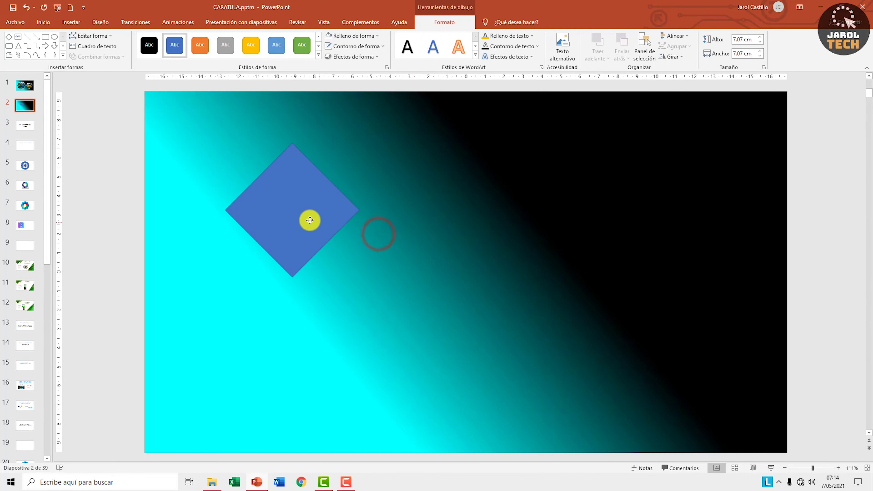
# Give the diamond no outline, check its 7.07 cm width, and shift it left
pyautogui.click(358, 46)
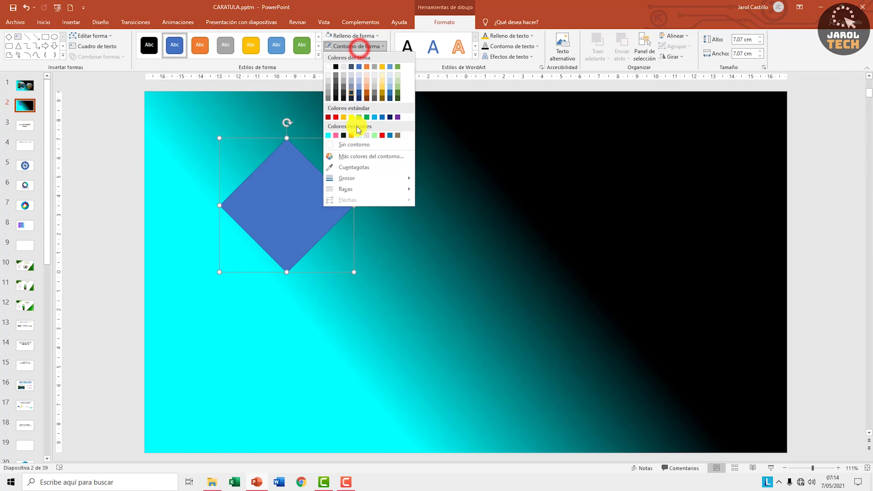
pyautogui.click(344, 148)
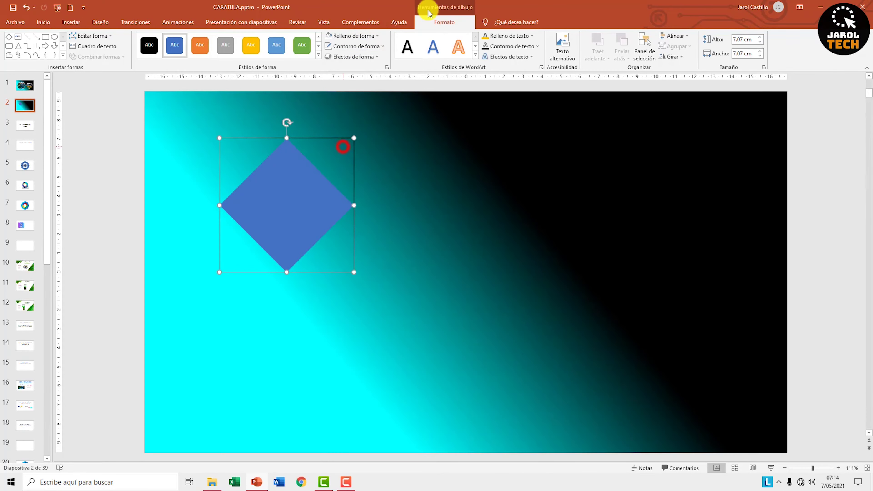
pyautogui.click(344, 49)
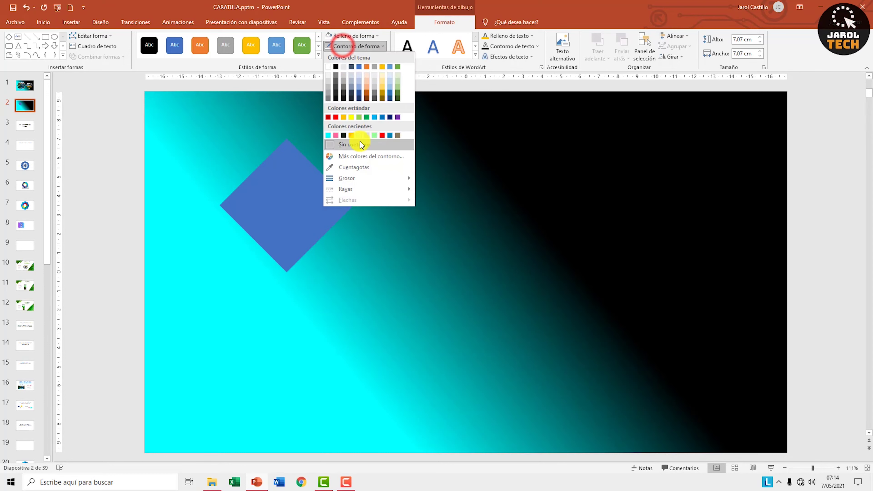
pyautogui.click(354, 144)
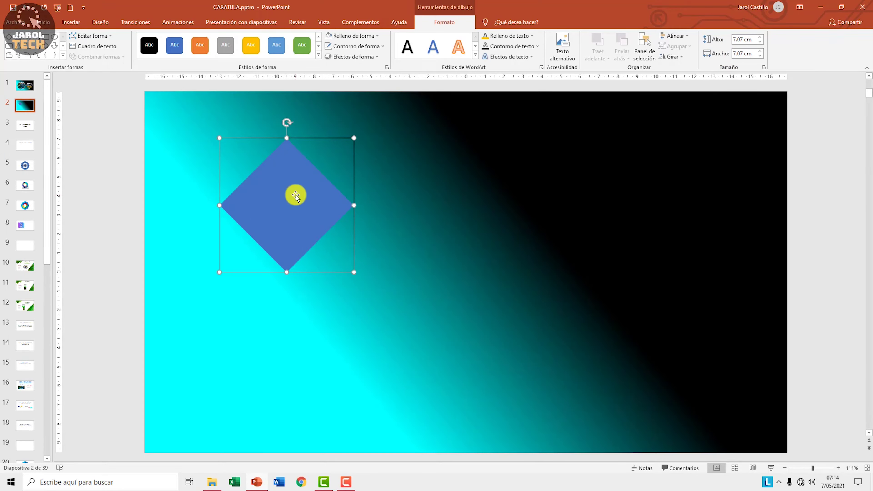
pyautogui.click(743, 53)
pyautogui.click(742, 55)
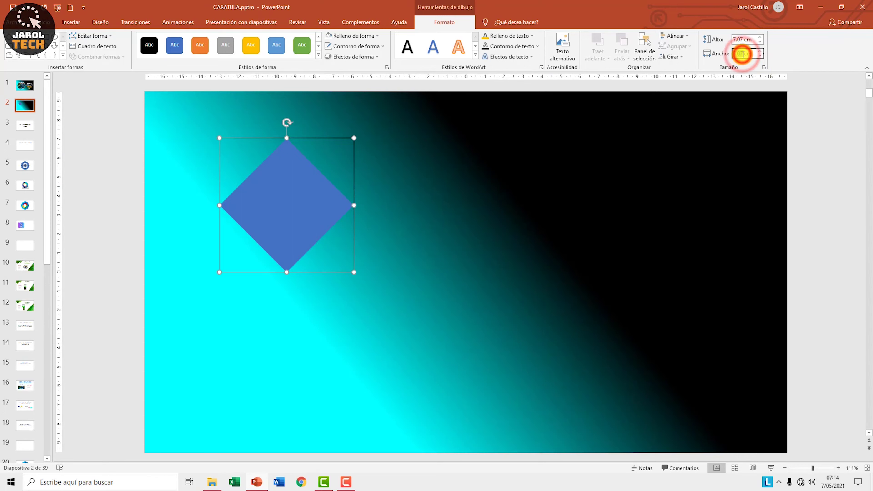
pyautogui.moveTo(322, 199)
pyautogui.mouseDown()
pyautogui.moveTo(294, 194)
pyautogui.moveTo(418, 205)
pyautogui.mouseUp()
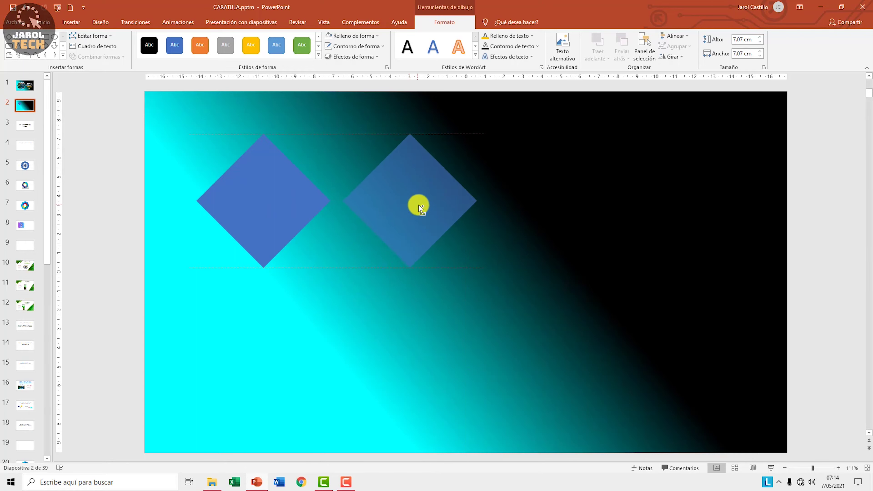
# Copy the diamond to the right, below, diagonally and into the centre, forming a five-diamond X
pyautogui.moveTo(419, 205); pyautogui.dragTo(419, 204)
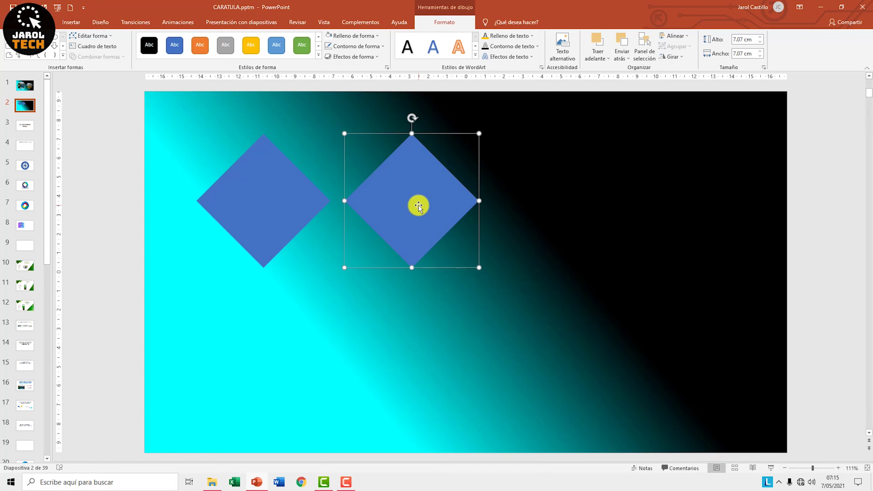
pyautogui.moveTo(421, 201); pyautogui.dragTo(427, 282)
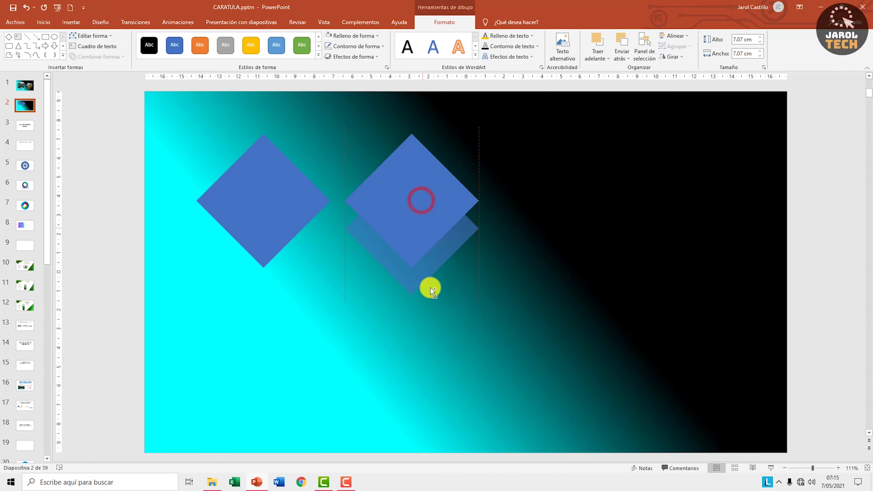
pyautogui.moveTo(428, 281); pyautogui.dragTo(420, 350)
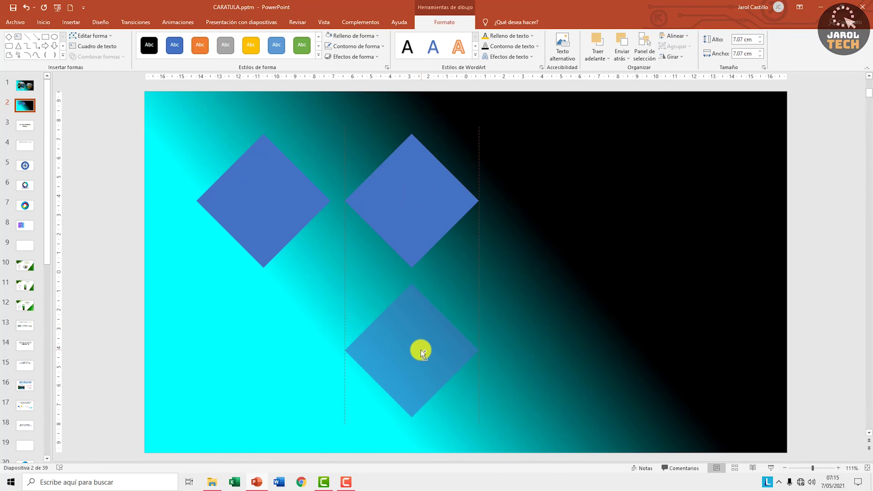
pyautogui.moveTo(421, 351); pyautogui.dragTo(419, 349)
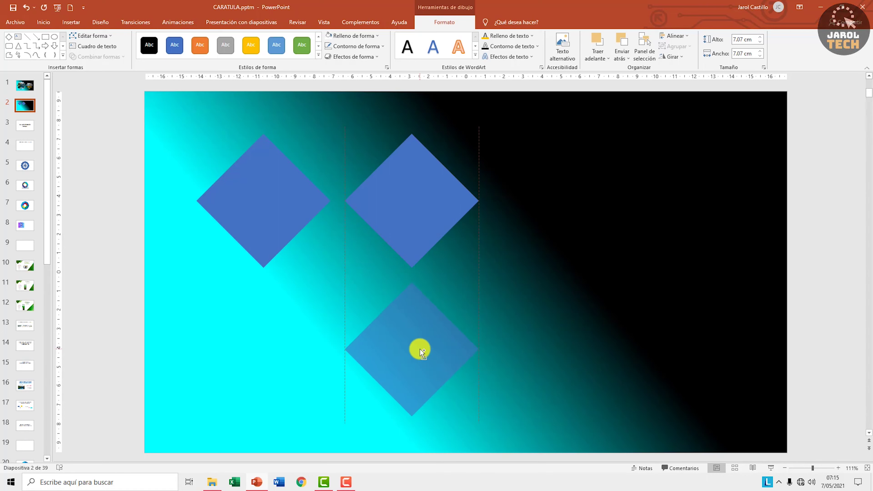
pyautogui.moveTo(420, 348)
pyautogui.mouseDown()
pyautogui.moveTo(264, 338)
pyautogui.moveTo(345, 267)
pyautogui.mouseUp()
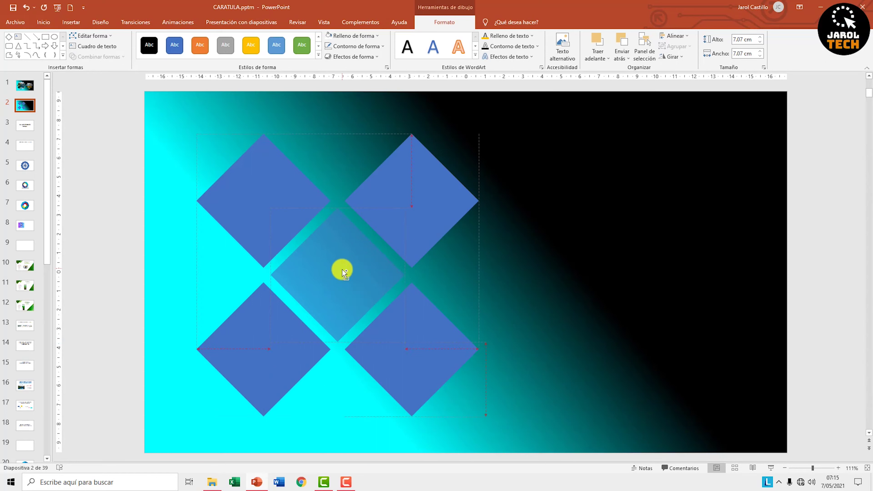
pyautogui.moveTo(343, 268); pyautogui.dragTo(342, 268)
pyautogui.click(536, 261)
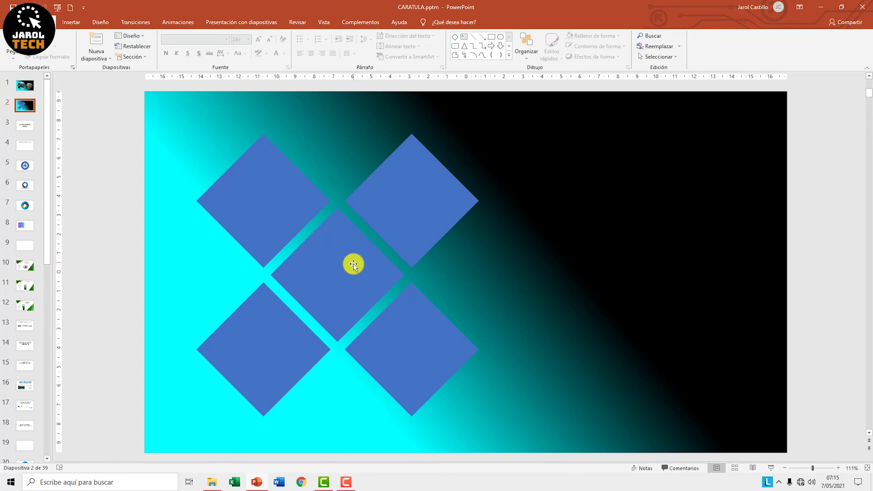
pyautogui.click(351, 267)
# Duplicate a diamond, shrink it to 3.08 cm, and place it in the right gap
pyautogui.moveTo(350, 270); pyautogui.dragTo(562, 268)
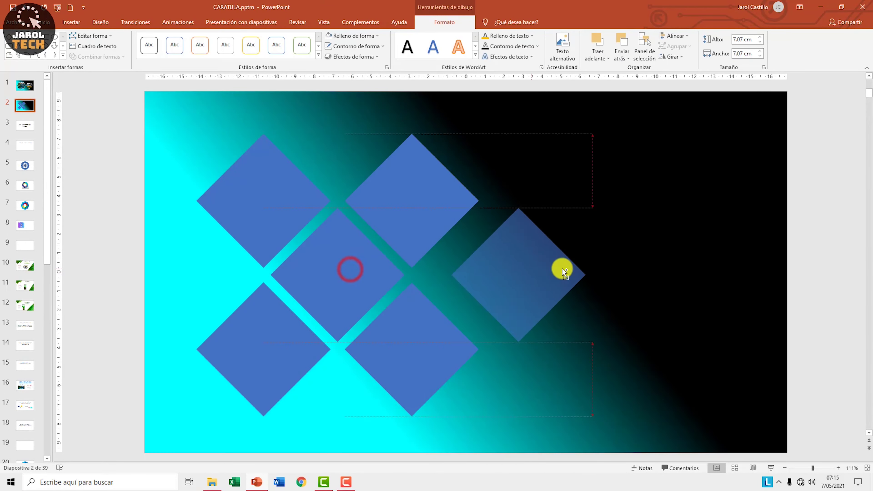
pyautogui.moveTo(618, 207); pyautogui.dragTo(537, 289)
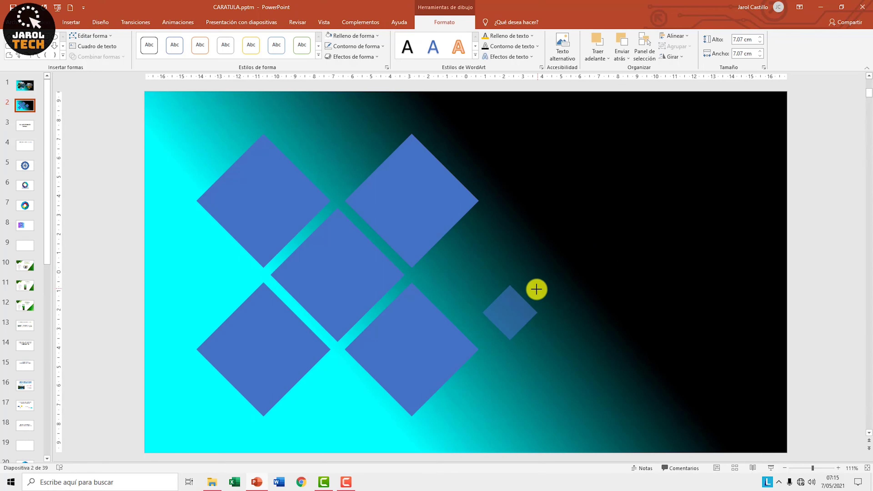
pyautogui.moveTo(537, 289); pyautogui.dragTo(540, 284)
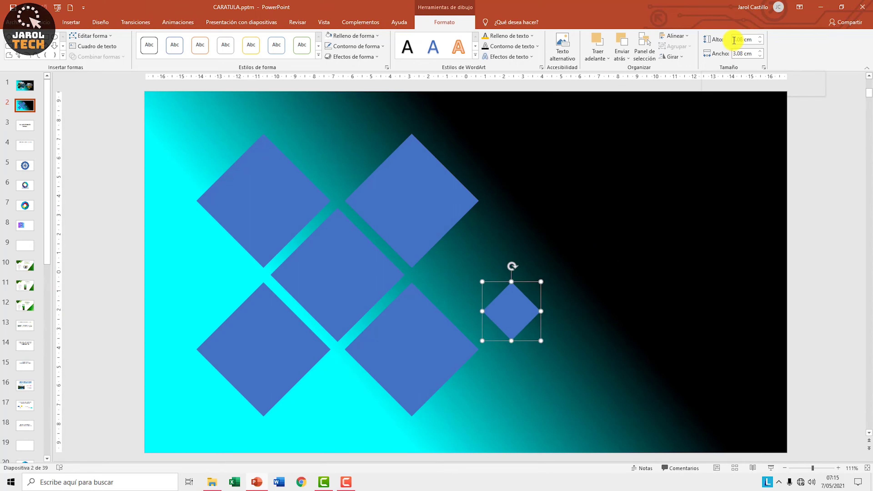
pyautogui.moveTo(519, 318); pyautogui.dragTo(460, 286)
pyautogui.click(461, 286)
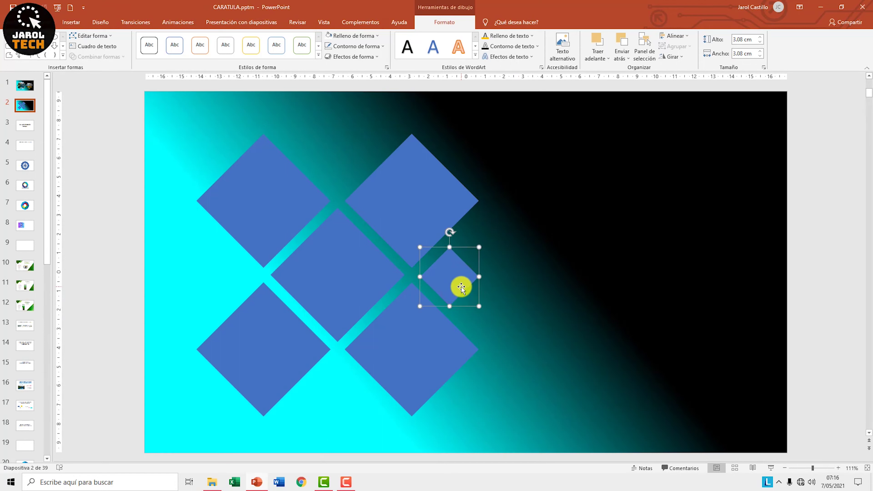
pyautogui.click(453, 288)
# Copy the small diamond into the top, bottom and left gaps of the pattern
pyautogui.moveTo(342, 170); pyautogui.dragTo(337, 175)
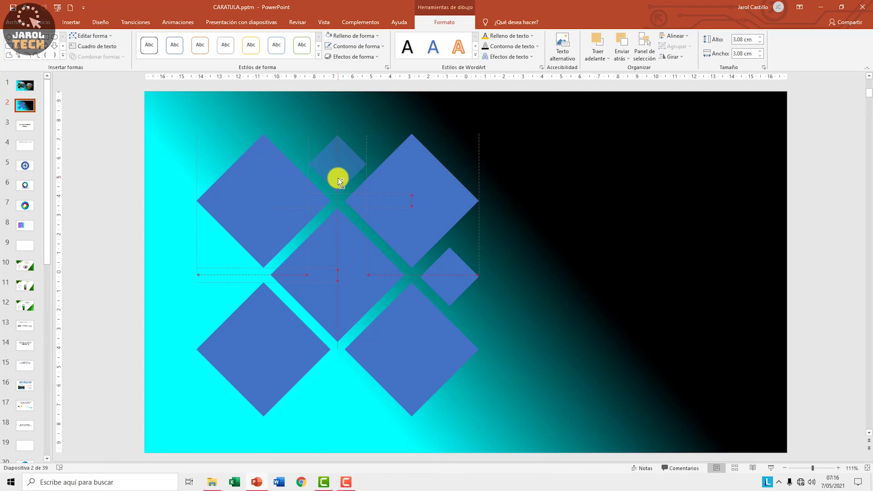
pyautogui.moveTo(338, 179)
pyautogui.mouseDown()
pyautogui.moveTo(344, 396)
pyautogui.moveTo(235, 283)
pyautogui.mouseUp()
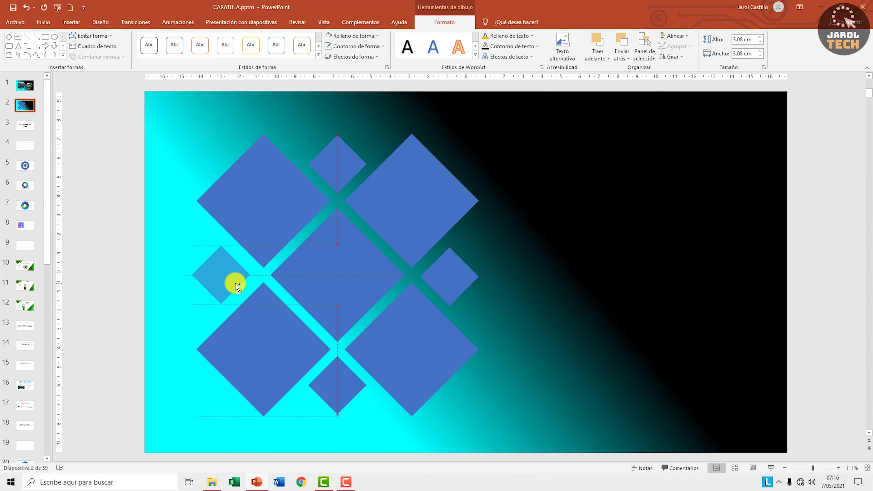
pyautogui.moveTo(235, 283); pyautogui.dragTo(236, 285)
pyautogui.click(589, 288)
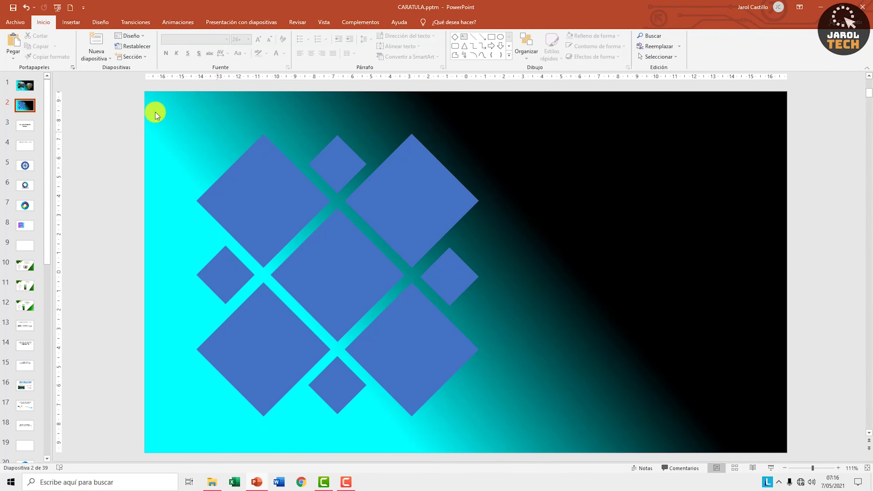
# Group all nine diamonds and resize the group to 14.24 cm
pyautogui.moveTo(149, 99); pyautogui.dragTo(564, 441)
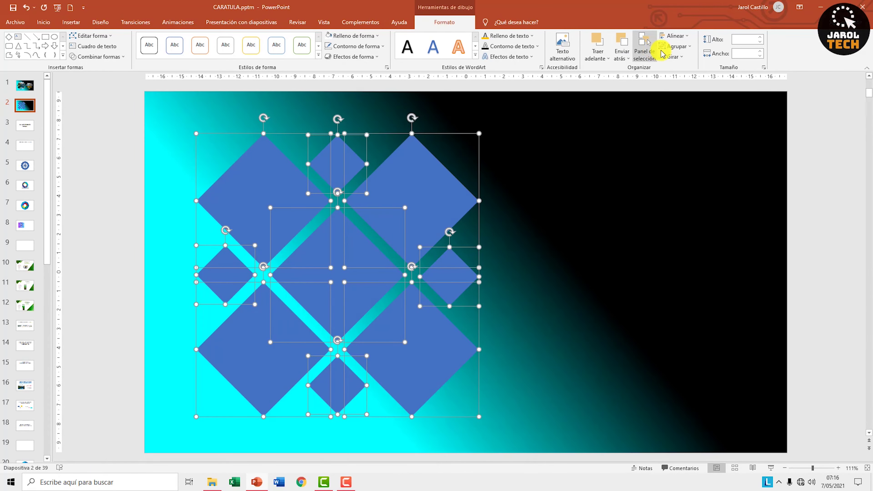
pyautogui.click(680, 51)
pyautogui.click(680, 56)
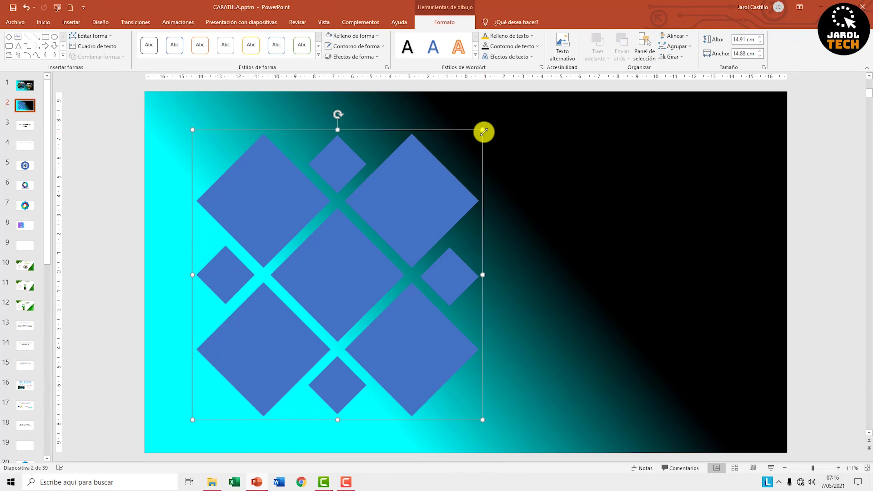
pyautogui.moveTo(484, 130); pyautogui.dragTo(453, 167)
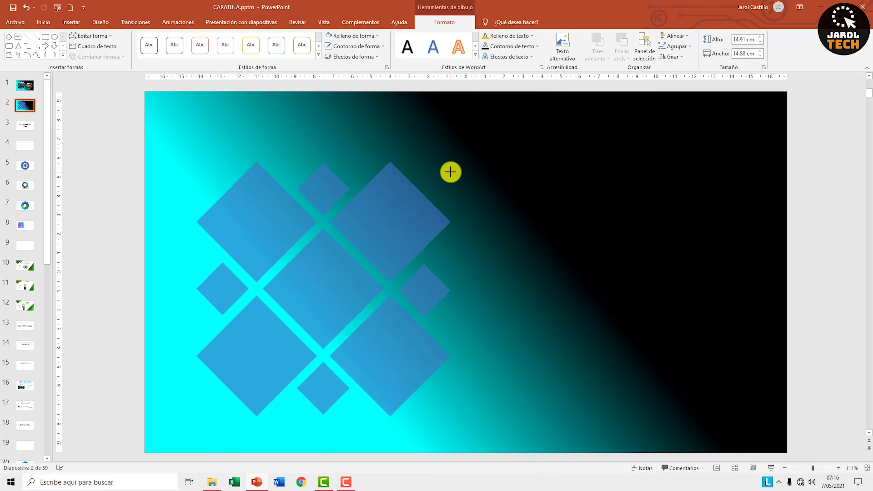
pyautogui.moveTo(453, 166)
pyautogui.mouseDown()
pyautogui.moveTo(484, 148)
pyautogui.moveTo(466, 163)
pyautogui.mouseUp()
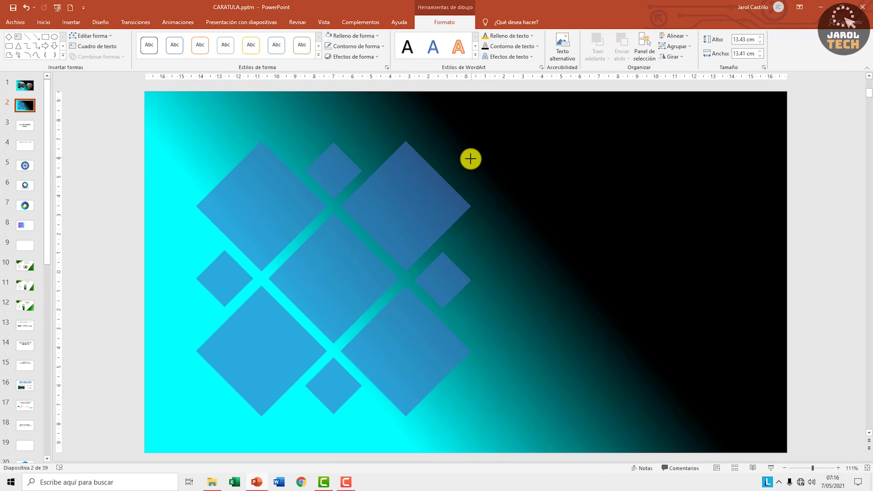
pyautogui.moveTo(404, 208); pyautogui.dragTo(396, 202)
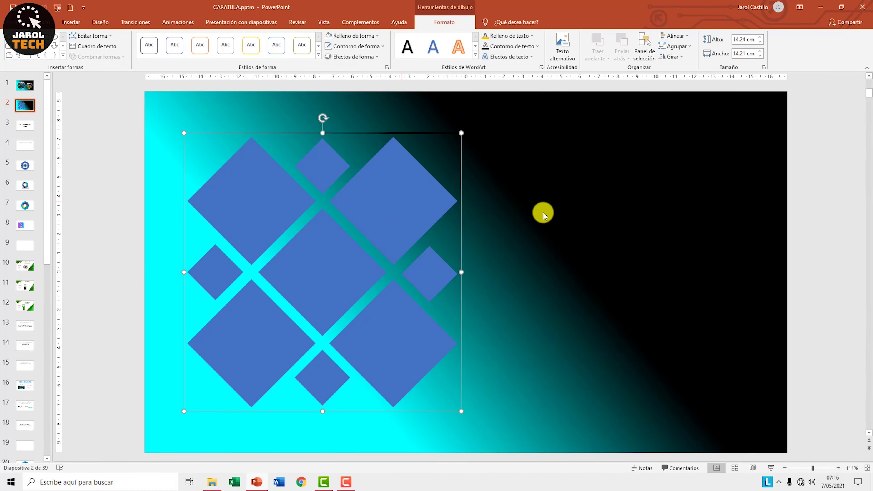
# Place a copy of the diamond group on the black right half of the slide
pyautogui.click(559, 209)
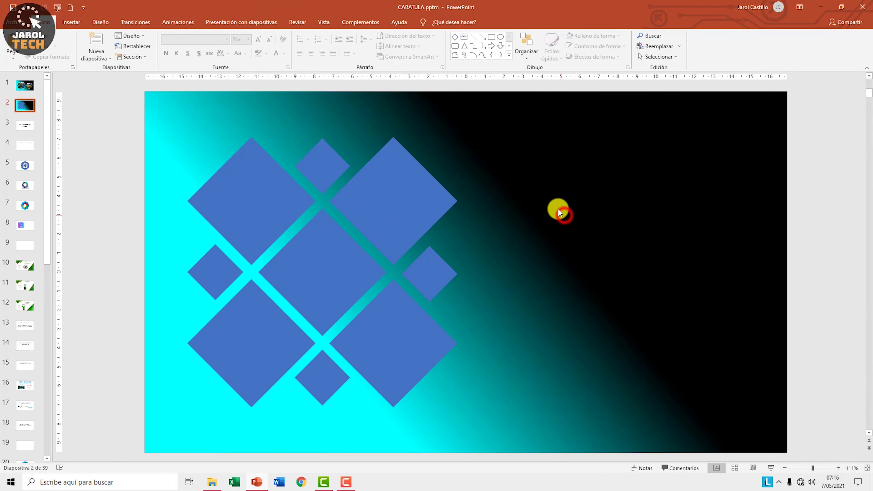
pyautogui.click(413, 216)
pyautogui.moveTo(409, 213); pyautogui.dragTo(714, 217)
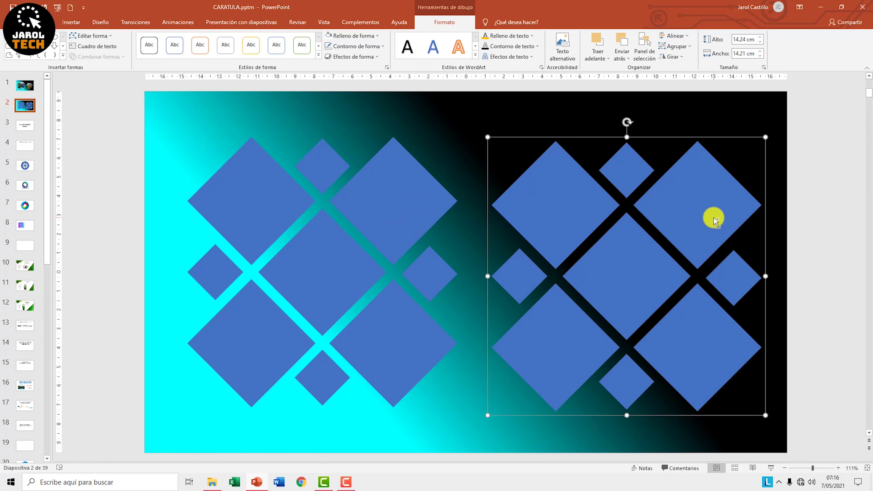
pyautogui.click(787, 215)
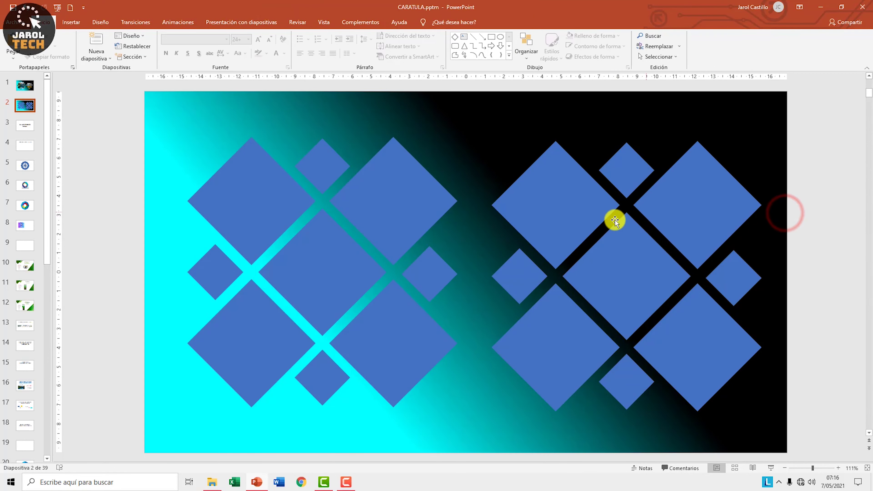
pyautogui.click(384, 220)
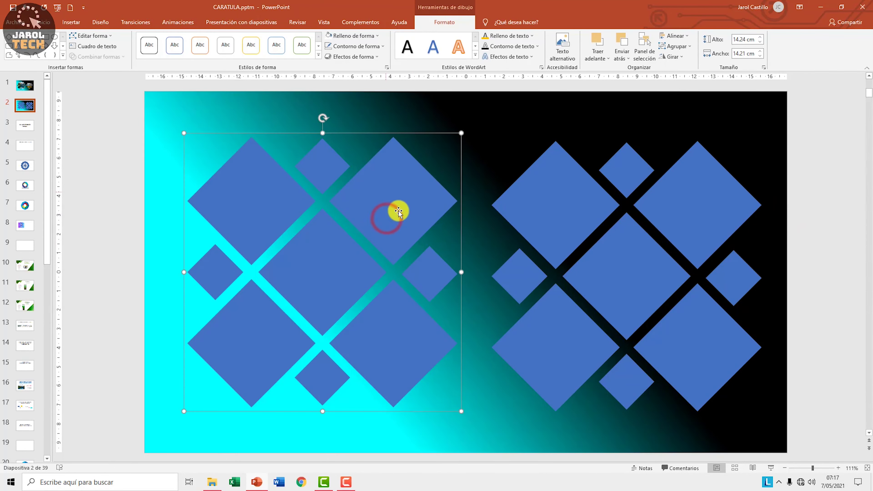
pyautogui.rightClick(372, 207)
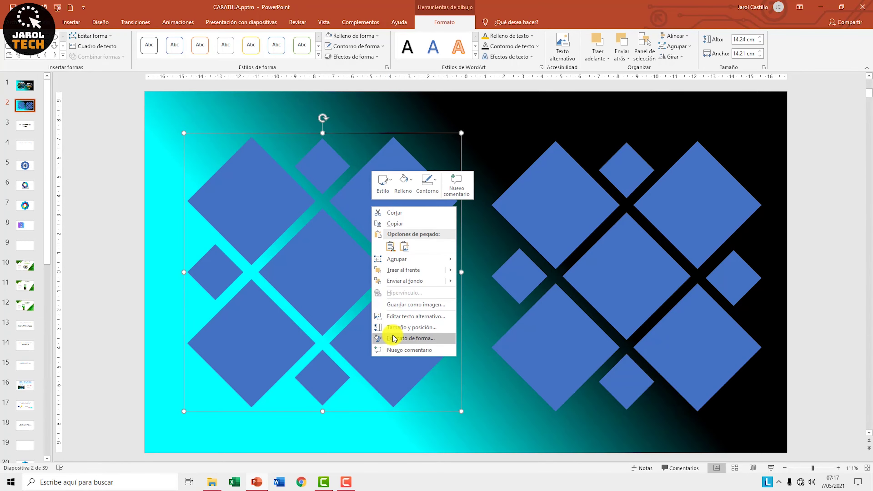
# Give the left diamond group a picture or texture fill and begin inserting a picture for it
pyautogui.click(400, 339)
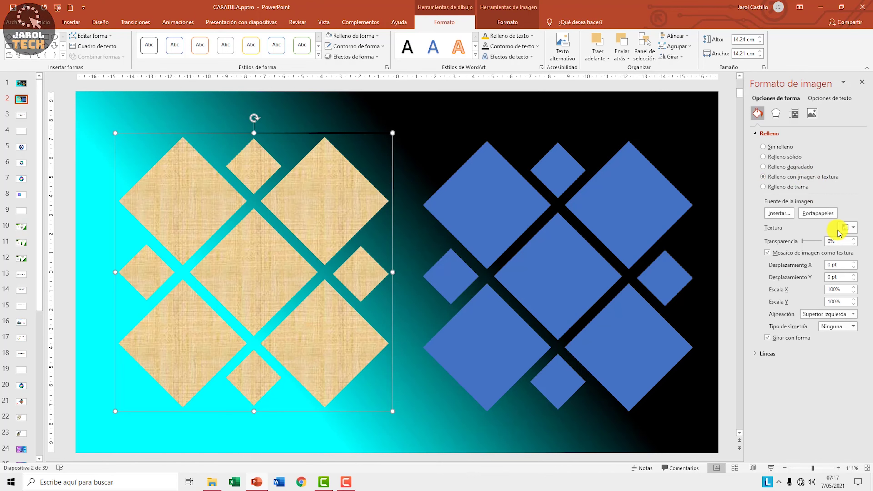
pyautogui.click(848, 227)
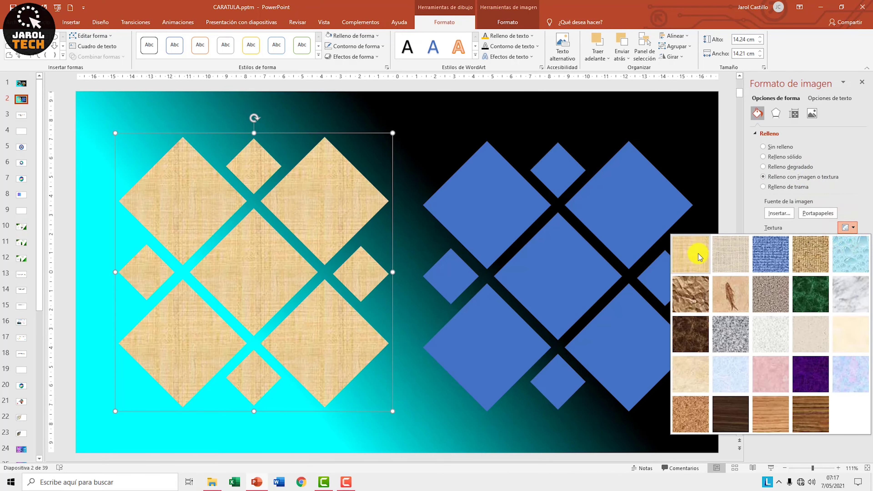
pyautogui.click(860, 195)
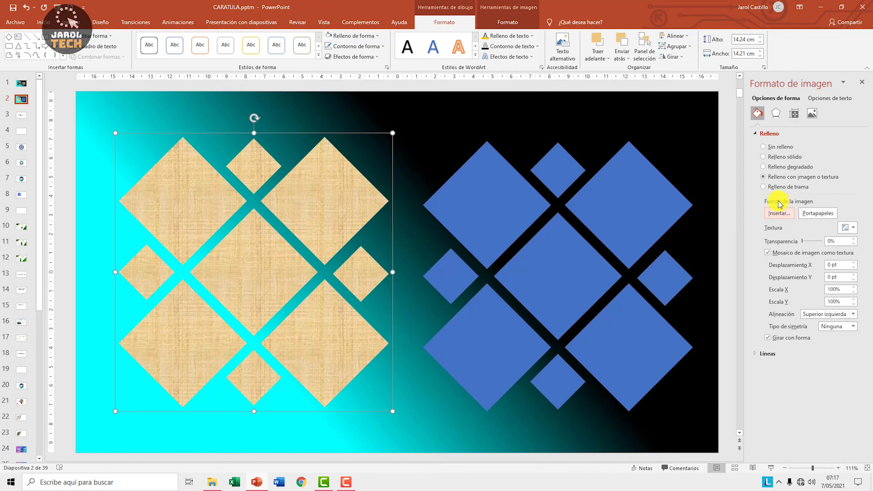
pyautogui.click(787, 214)
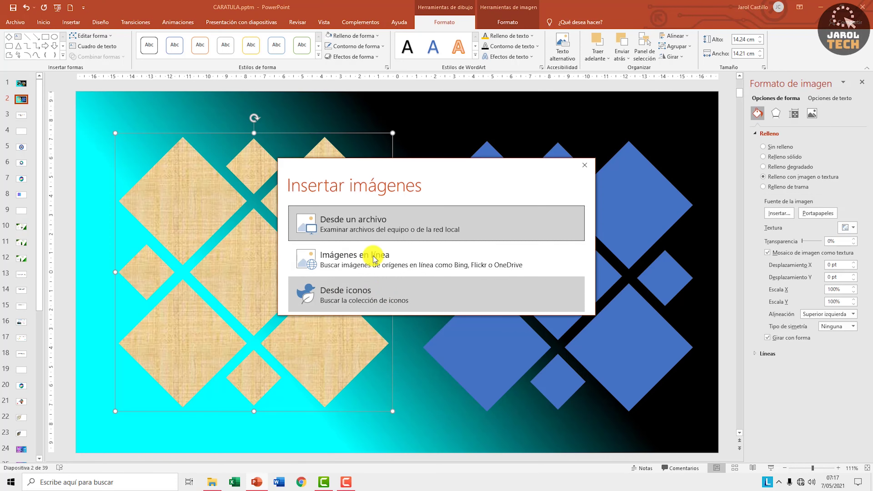
# Fill the left diamond group with the NATURALEZA.jpeg mountain lake photo from a file
pyautogui.click(357, 226)
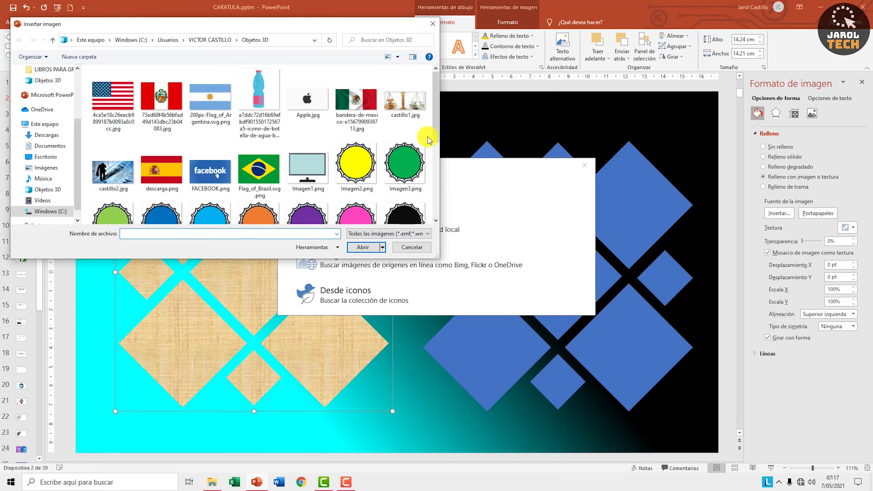
pyautogui.scroll(-2, 430, 137)
pyautogui.scroll(-2, 433, 155)
pyautogui.click(266, 208)
pyautogui.click(363, 247)
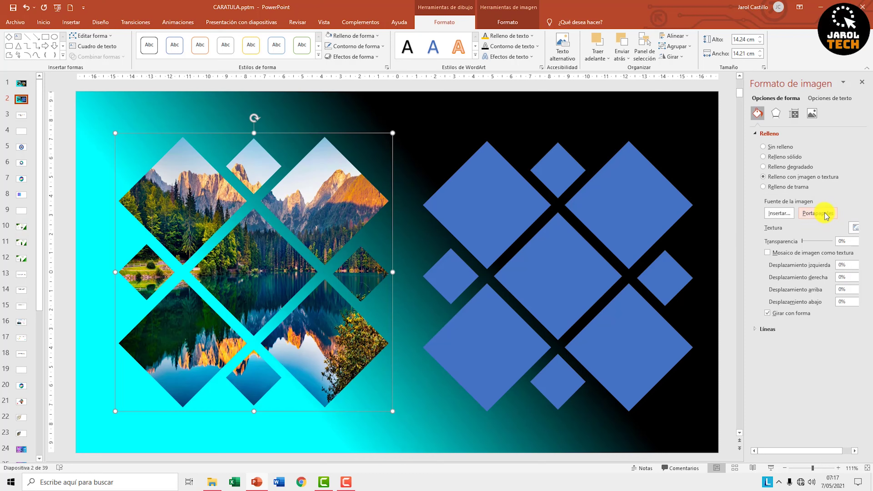
pyautogui.click(567, 246)
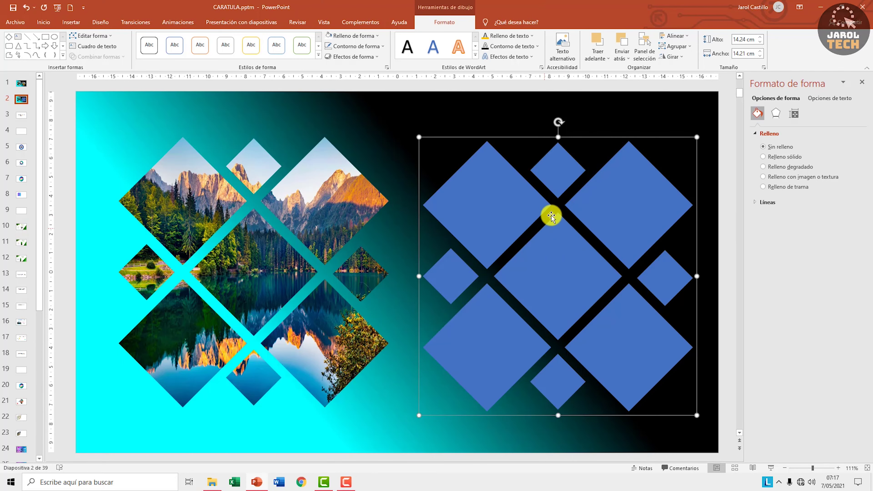
# Fill the right diamond group white and drag it over the photo collage
pyautogui.click(862, 82)
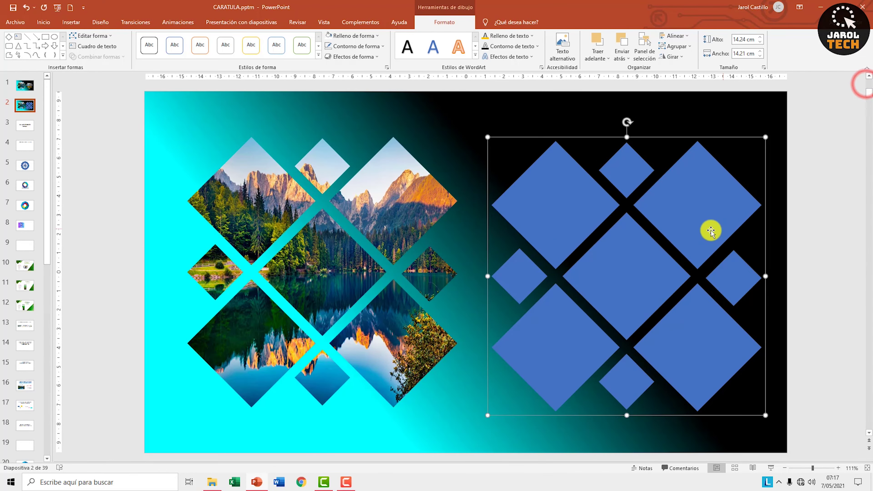
pyautogui.click(364, 39)
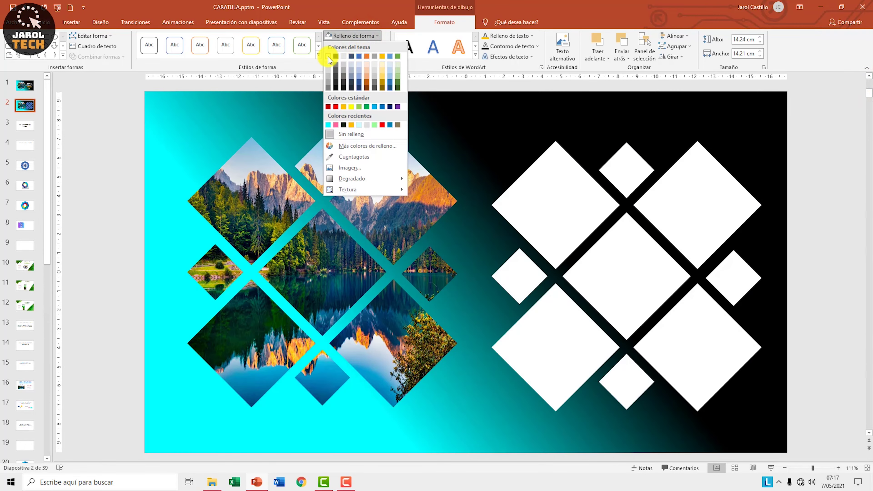
pyautogui.click(329, 56)
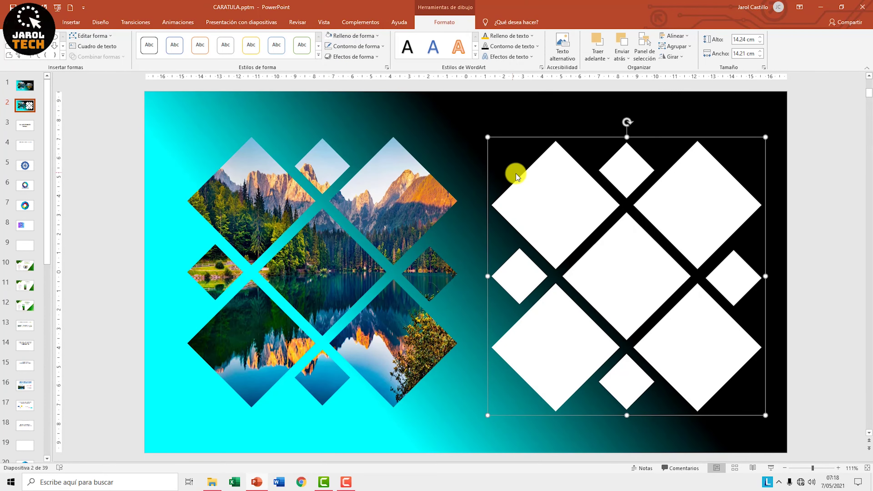
pyautogui.moveTo(585, 203); pyautogui.dragTo(281, 200)
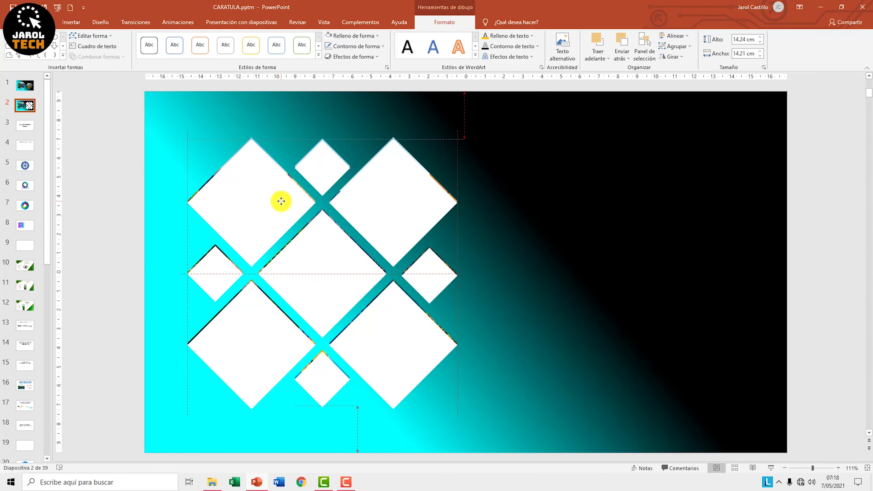
# Send the white diamonds to the back and offset them slightly right to show white edges
pyautogui.moveTo(282, 201); pyautogui.dragTo(281, 201)
pyautogui.click(623, 62)
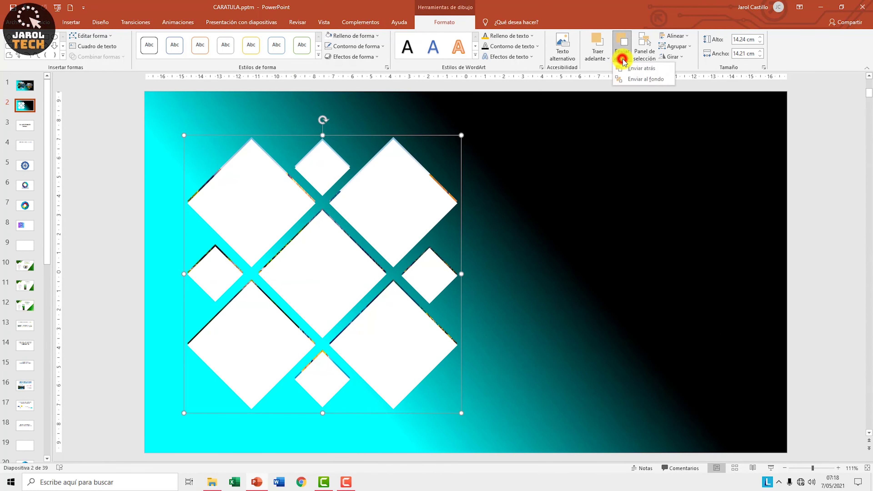
pyautogui.click(638, 79)
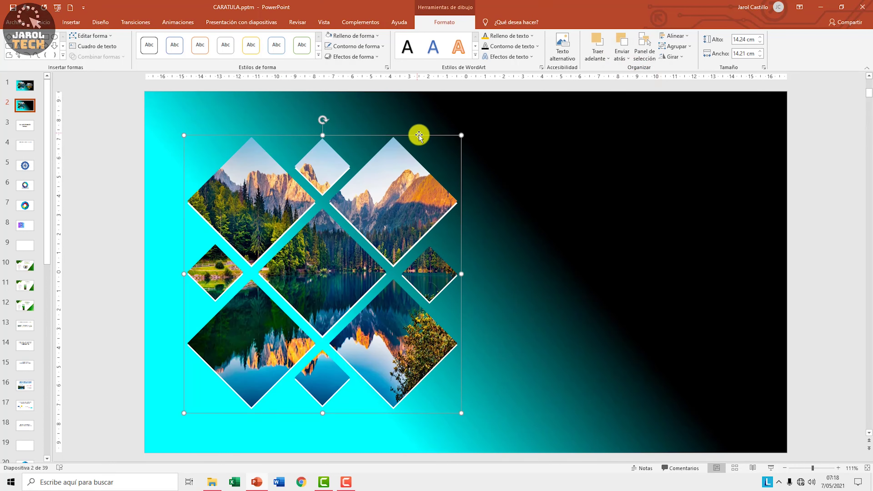
pyautogui.moveTo(418, 137)
pyautogui.mouseDown()
pyautogui.moveTo(416, 130)
pyautogui.moveTo(425, 132)
pyautogui.moveTo(413, 131)
pyautogui.moveTo(415, 140)
pyautogui.moveTo(421, 135)
pyautogui.mouseUp()
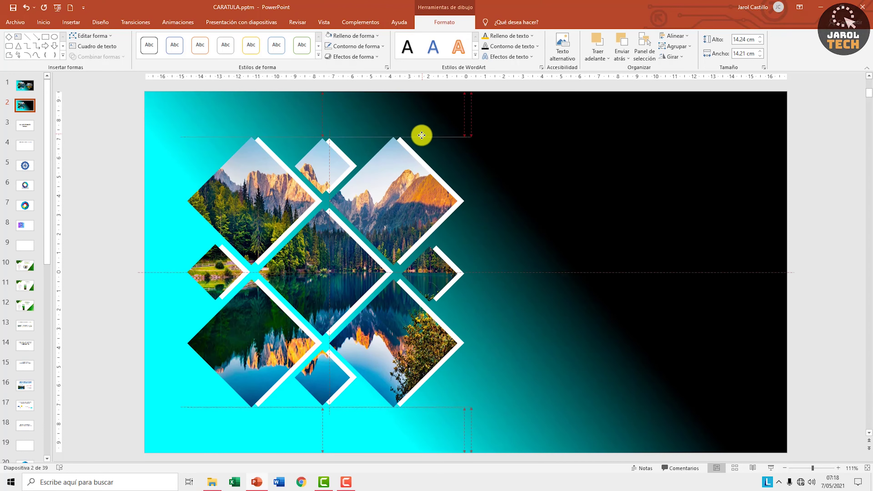
pyautogui.click(615, 288)
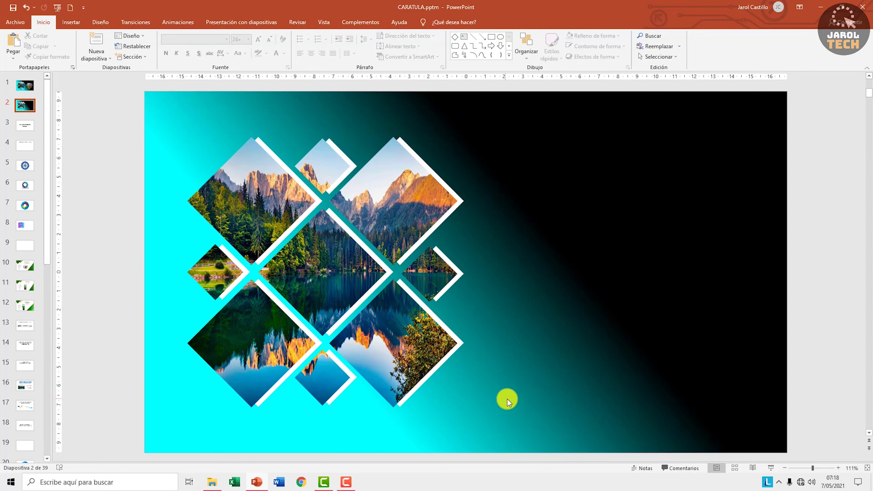
# Group all the collage pieces into one object and shift it slightly right
pyautogui.moveTo(497, 409); pyautogui.dragTo(350, 360)
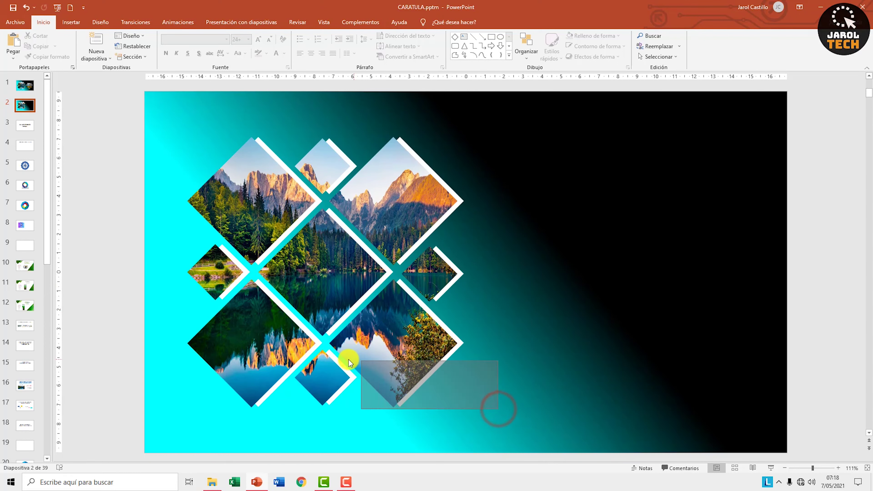
pyautogui.moveTo(526, 434); pyautogui.dragTo(136, 93)
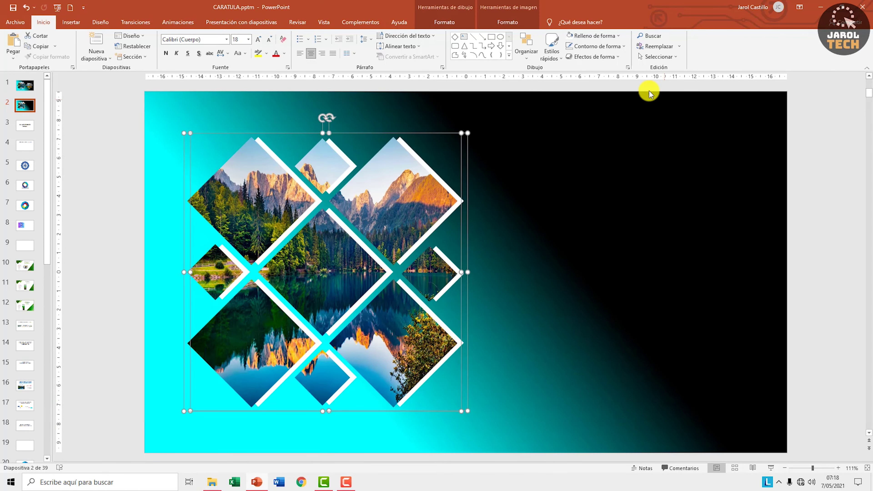
pyautogui.click(508, 22)
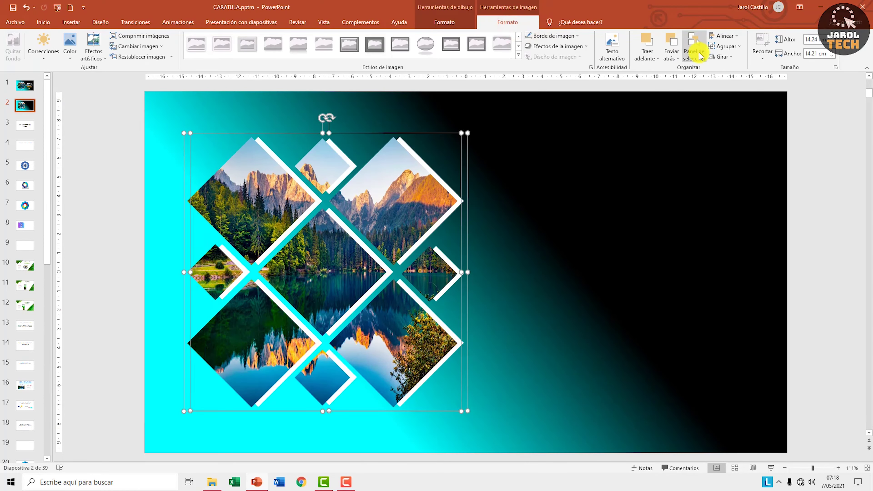
pyautogui.click(724, 46)
pyautogui.click(734, 59)
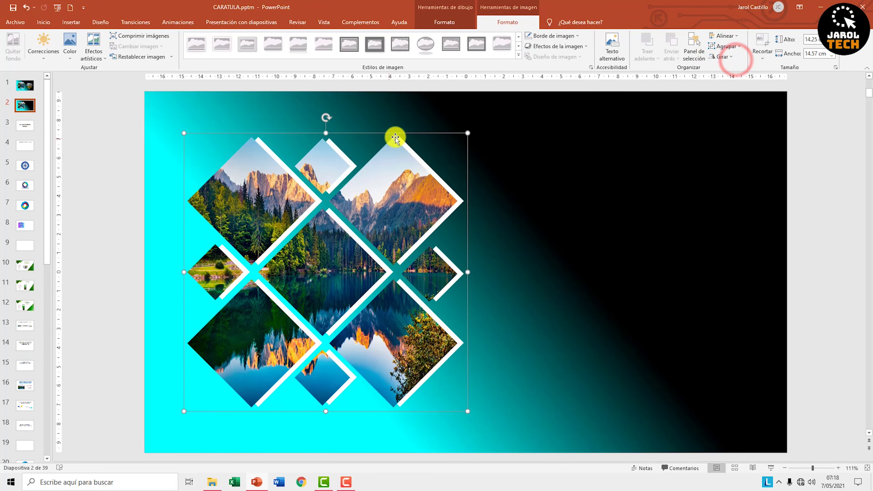
pyautogui.moveTo(402, 138); pyautogui.dragTo(410, 142)
pyautogui.click(560, 199)
pyautogui.click(371, 221)
pyautogui.click(534, 227)
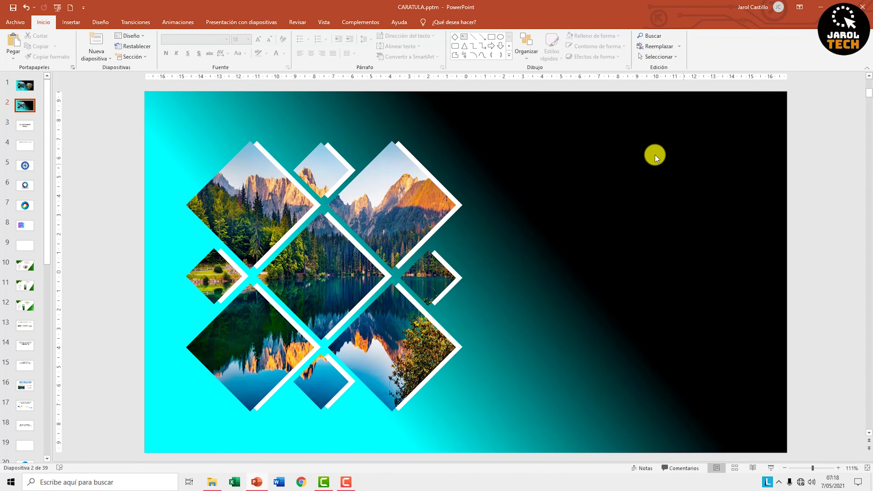
# Compare with slide 1, then return to slide 2 and open the Shapes gallery
pyautogui.click(25, 91)
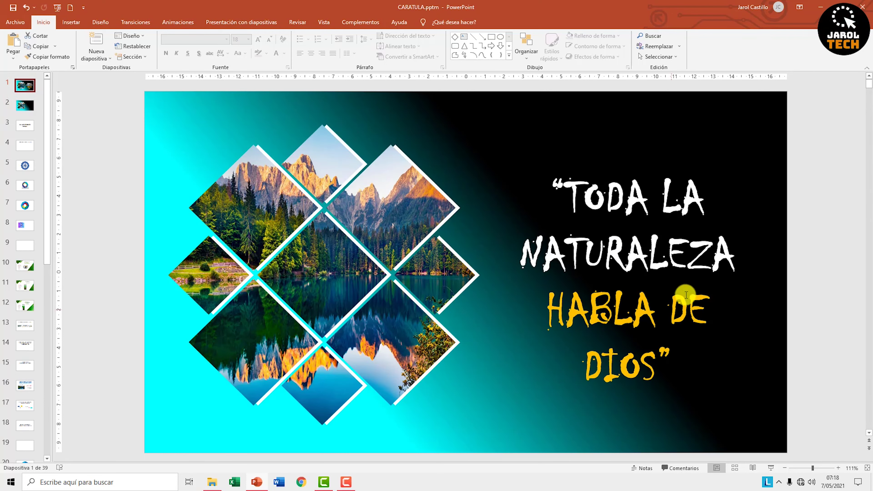
pyautogui.click(25, 106)
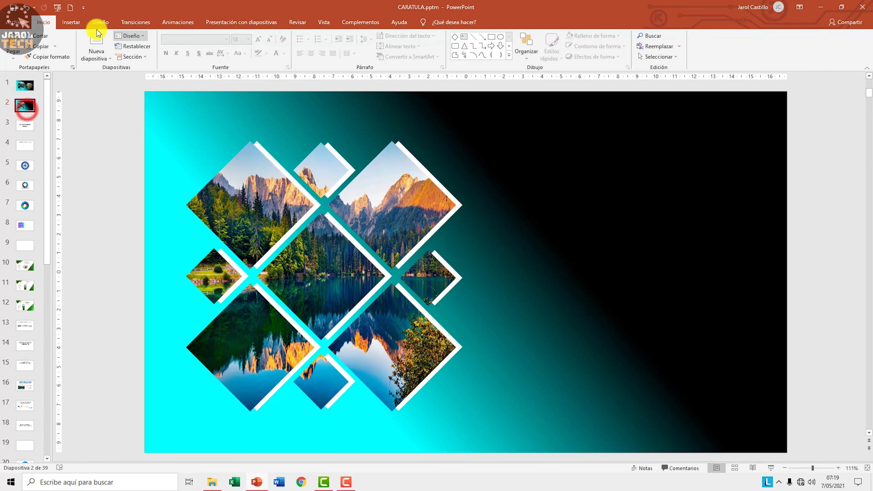
pyautogui.click(72, 22)
pyautogui.click(167, 45)
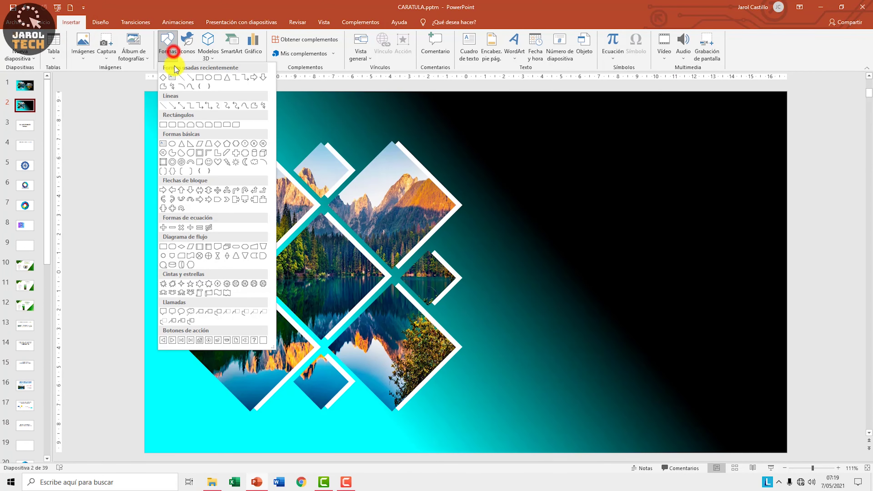
# Draw a text box on the right side of the slide with white text fill
pyautogui.click(170, 80)
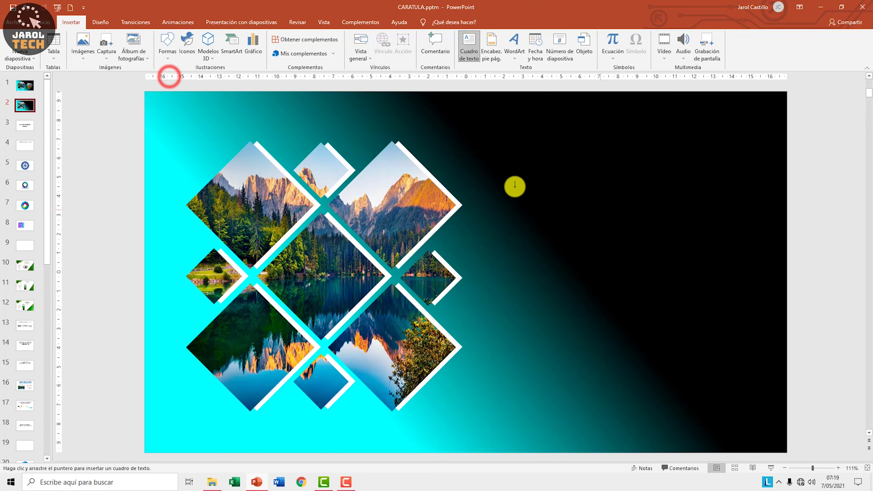
pyautogui.moveTo(517, 169); pyautogui.dragTo(766, 371)
pyautogui.click(648, 241)
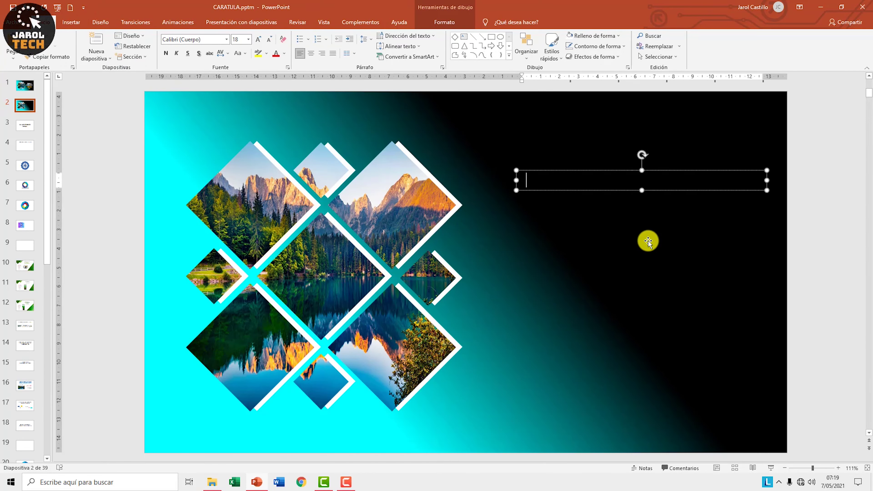
pyautogui.click(616, 177)
pyautogui.click(444, 22)
pyautogui.click(366, 35)
pyautogui.click(344, 35)
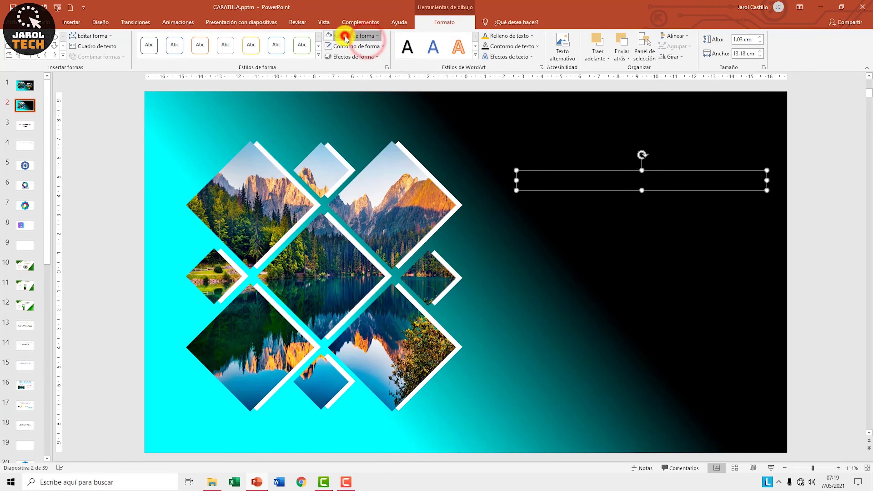
pyautogui.click(515, 35)
pyautogui.click(485, 56)
pyautogui.write('“')
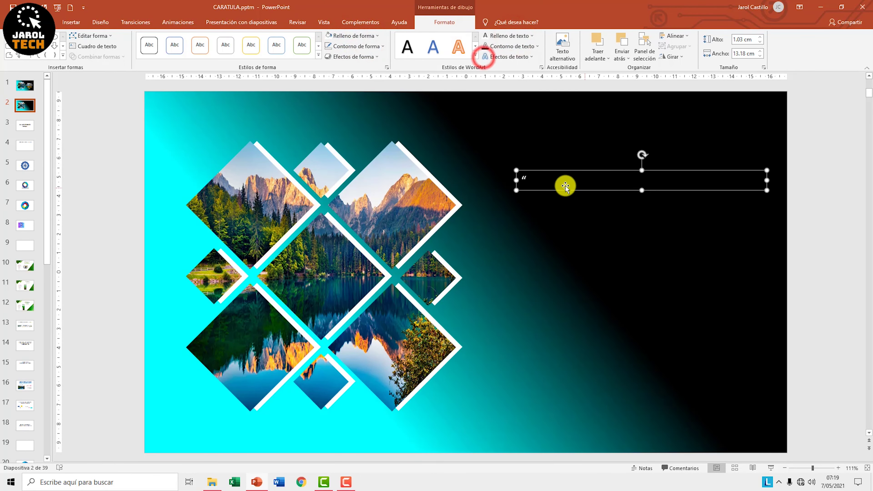
# Type “TODA LA NATURALEZA HABLA DE DIOS”, centre it, and narrow the box
pyautogui.click(561, 177)
pyautogui.write('TODA LA NATURALEZA HABLA DE DIOS”')
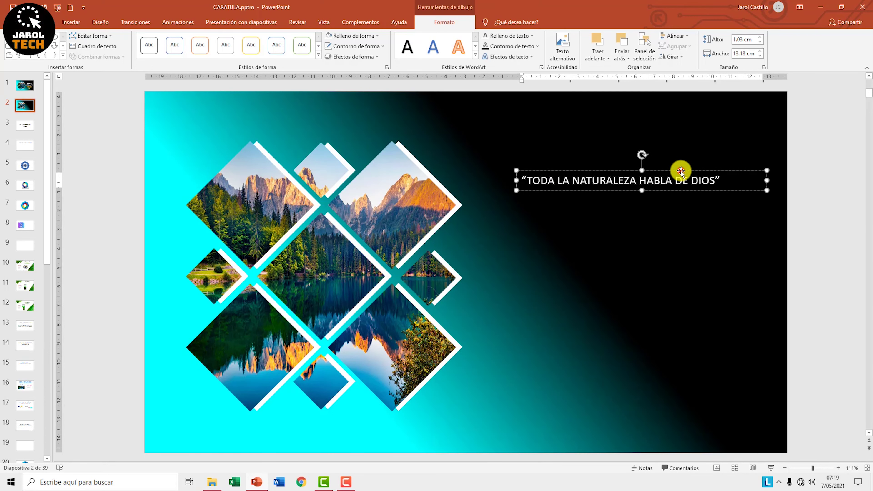
pyautogui.click(46, 22)
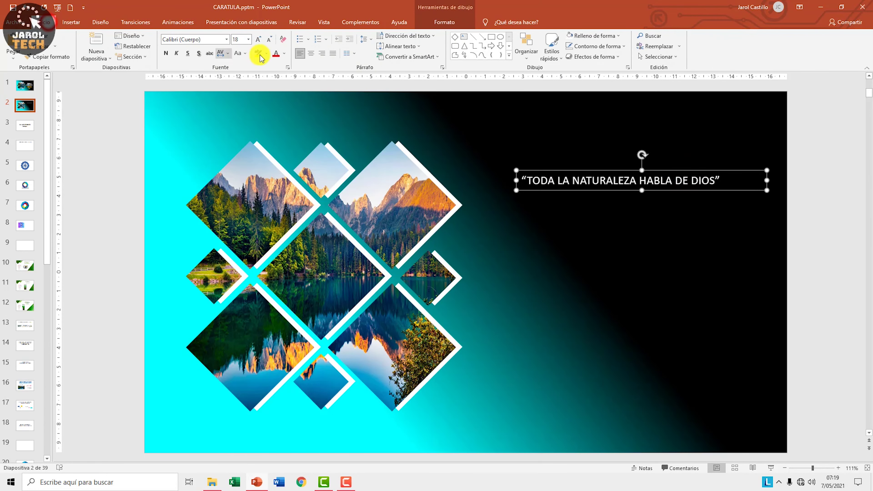
pyautogui.click(311, 53)
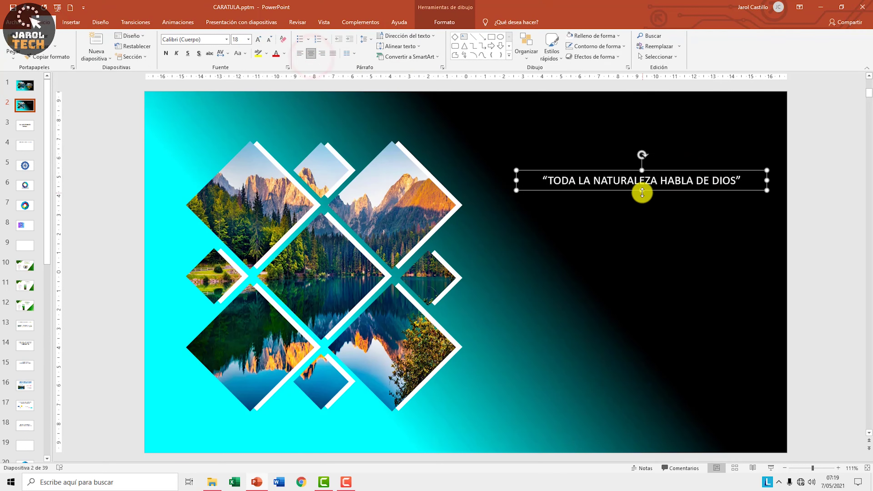
pyautogui.moveTo(767, 181); pyautogui.dragTo(723, 179)
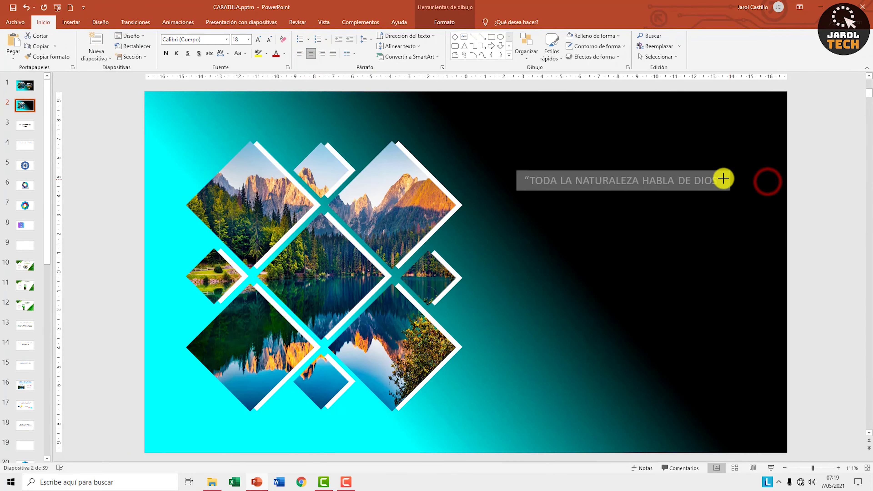
# Set the quote to Chiller at 72 pt and move its box up slightly
pyautogui.click(259, 39)
pyautogui.click(258, 38)
pyautogui.click(258, 39)
pyautogui.doubleClick(258, 39)
pyautogui.doubleClick(258, 39)
pyautogui.doubleClick(258, 39)
pyautogui.click(258, 39)
pyautogui.click(258, 40)
pyautogui.click(205, 40)
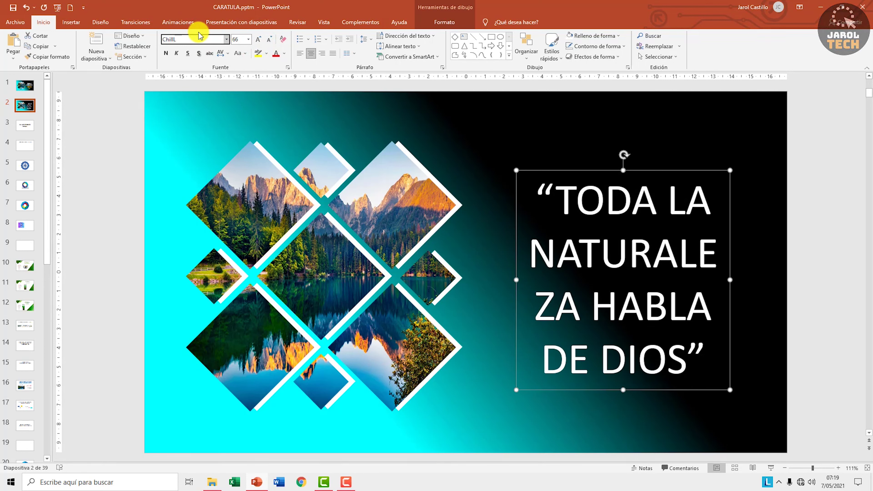
pyautogui.press('Return')
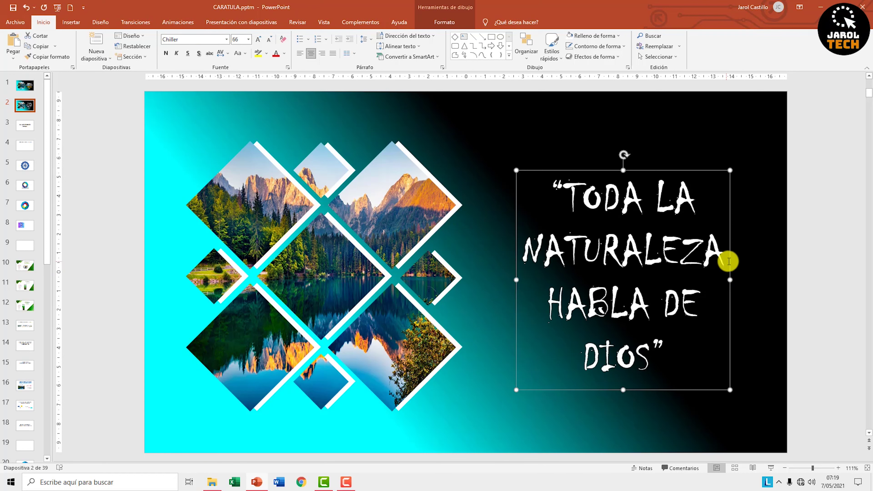
pyautogui.click(258, 39)
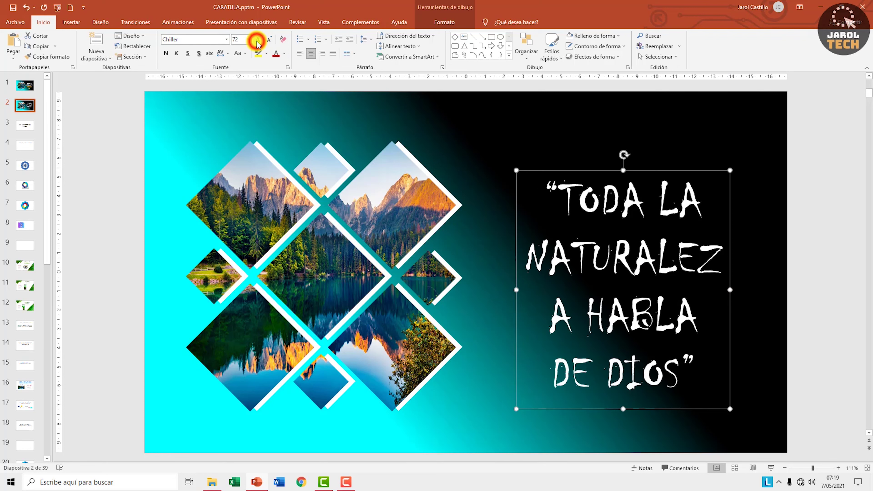
pyautogui.moveTo(671, 172); pyautogui.dragTo(677, 159)
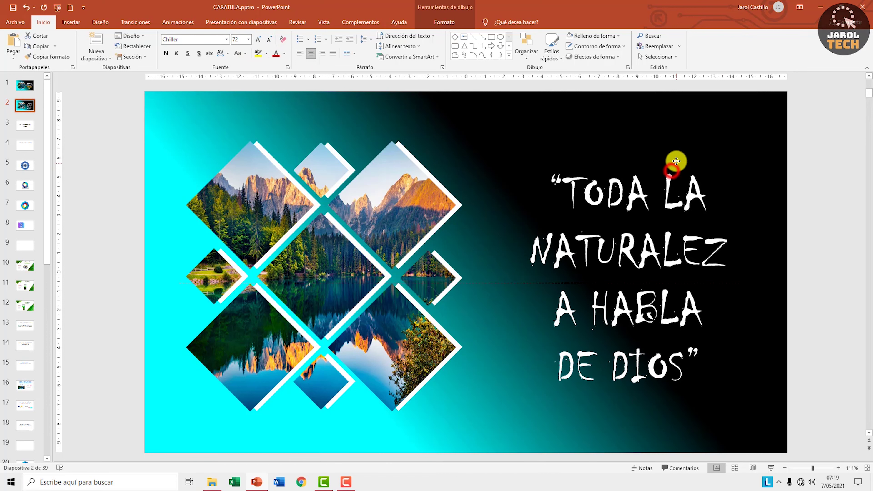
# Make the quote bold and nudge its box slightly right and down
pyautogui.click(166, 53)
pyautogui.moveTo(705, 344); pyautogui.dragTo(670, 361)
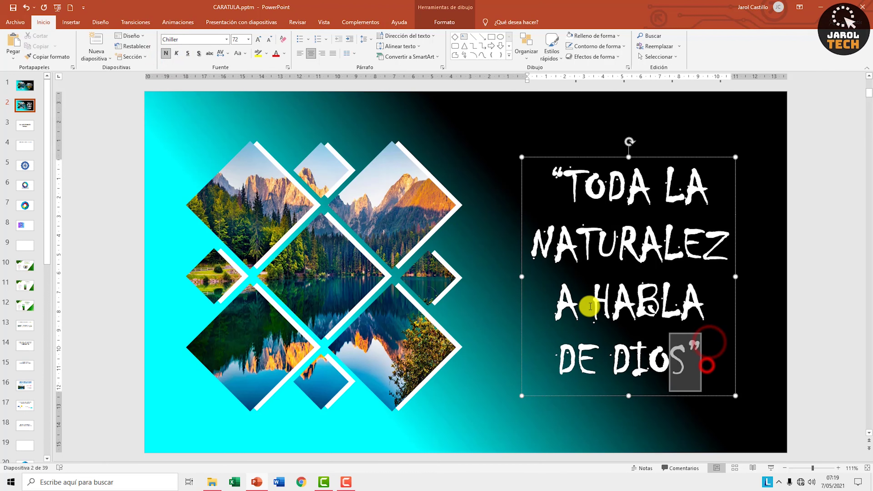
pyautogui.moveTo(591, 306); pyautogui.dragTo(499, 278)
pyautogui.click(524, 279)
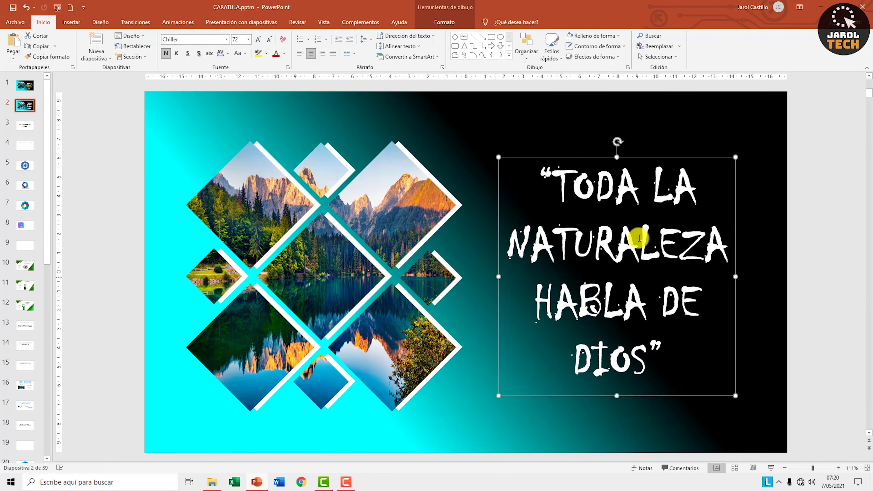
pyautogui.moveTo(663, 160); pyautogui.dragTo(672, 161)
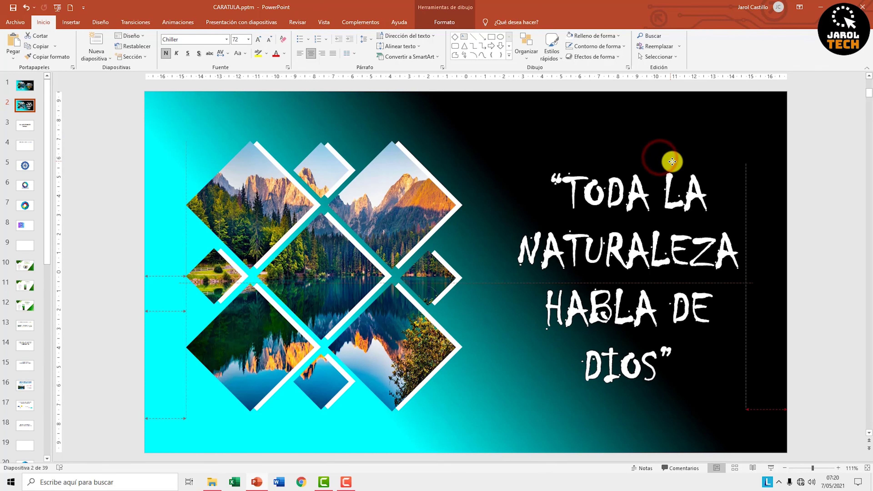
# Colour the words 'HABLA DE DIOS”' orange-gold, leaving 'TODA LA NATURALEZA' white
pyautogui.moveTo(706, 384); pyautogui.dragTo(550, 304)
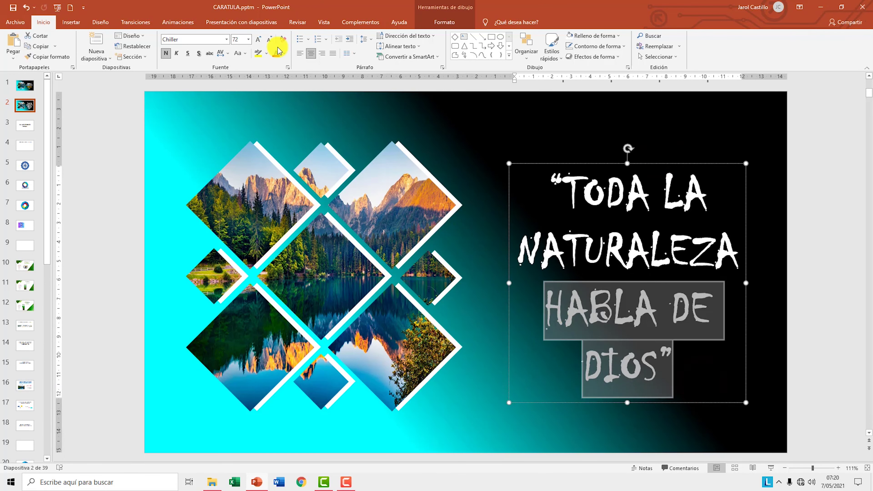
pyautogui.click(284, 53)
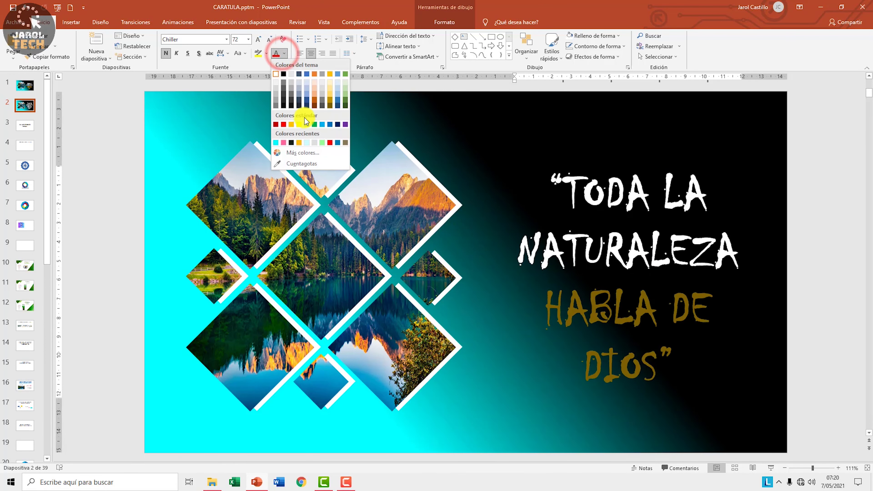
pyautogui.click(294, 124)
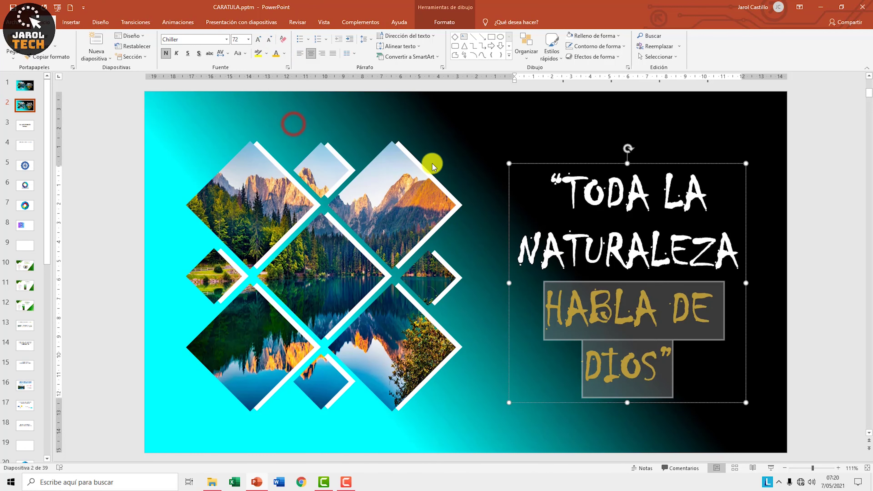
pyautogui.click(801, 231)
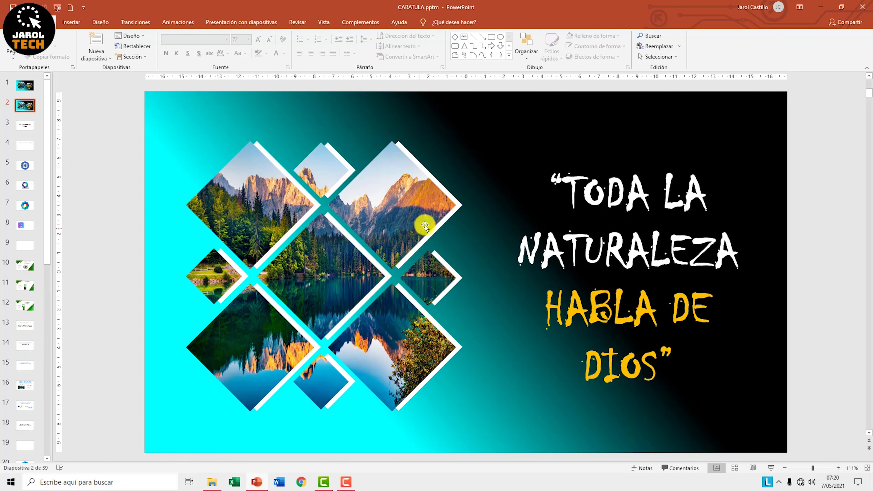
# Drag the slide 1 thumbnail below slide 2 so the two slides swap order
pyautogui.click(455, 210)
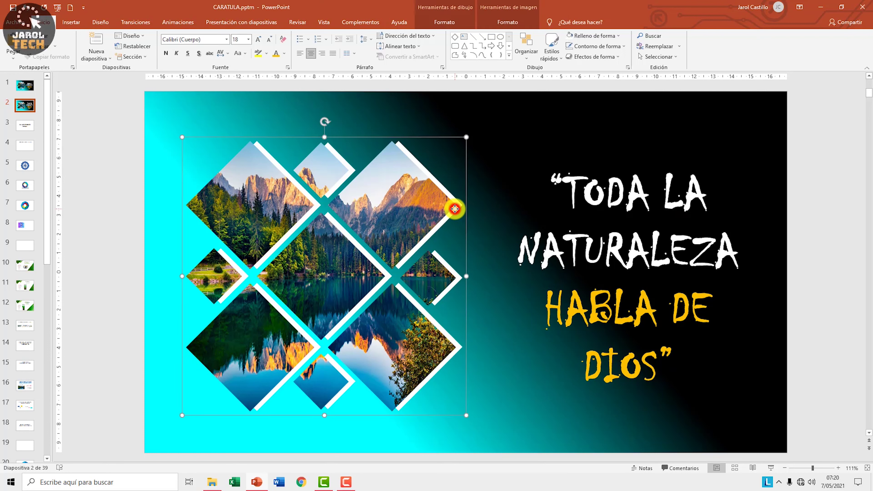
pyautogui.click(523, 137)
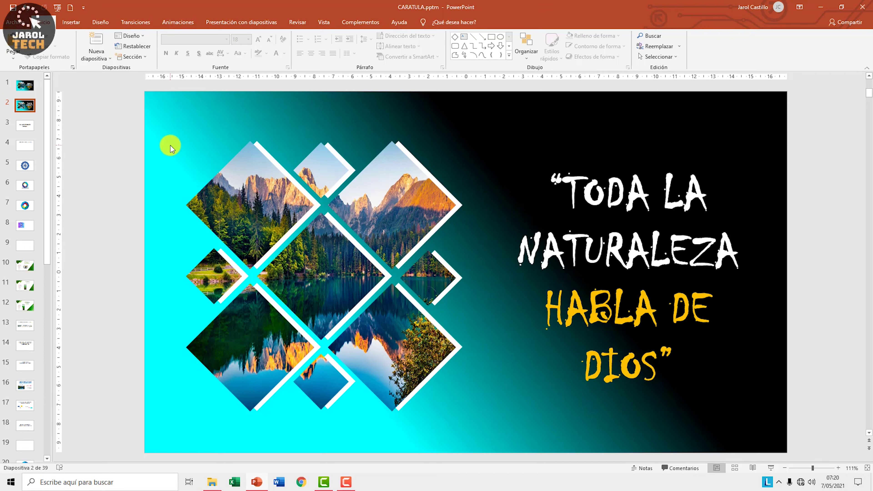
pyautogui.click(456, 207)
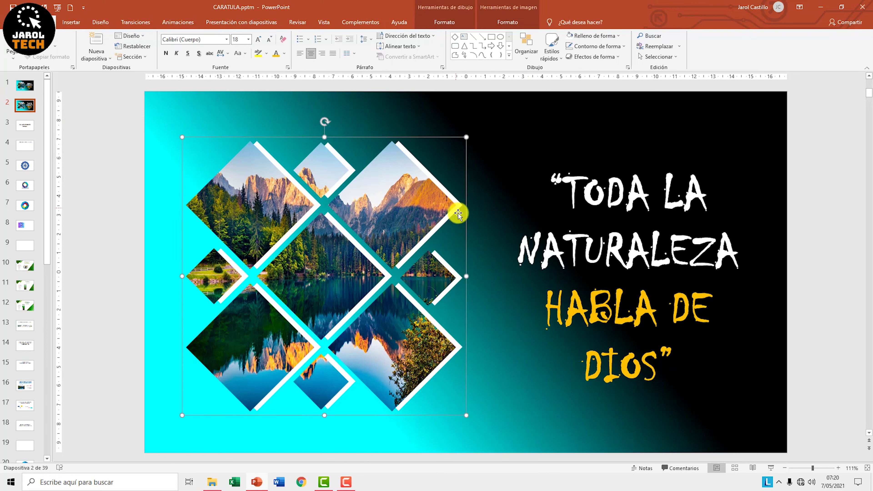
pyautogui.click(483, 185)
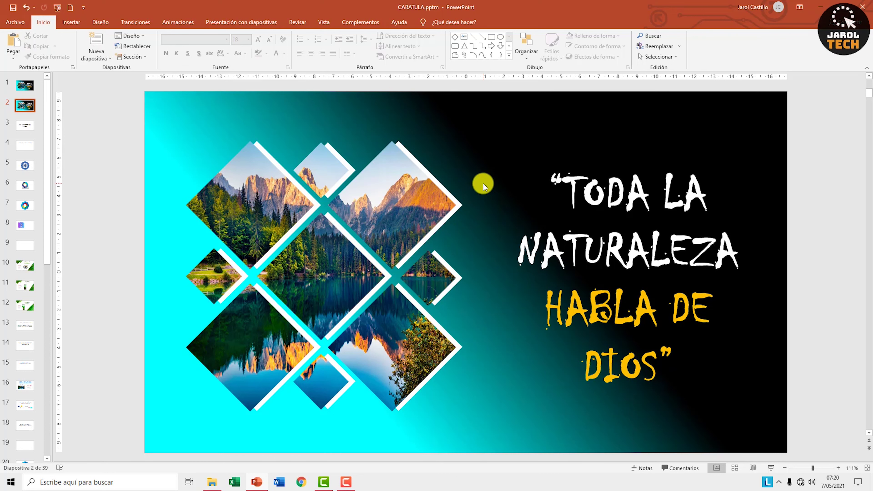
pyautogui.click(28, 85)
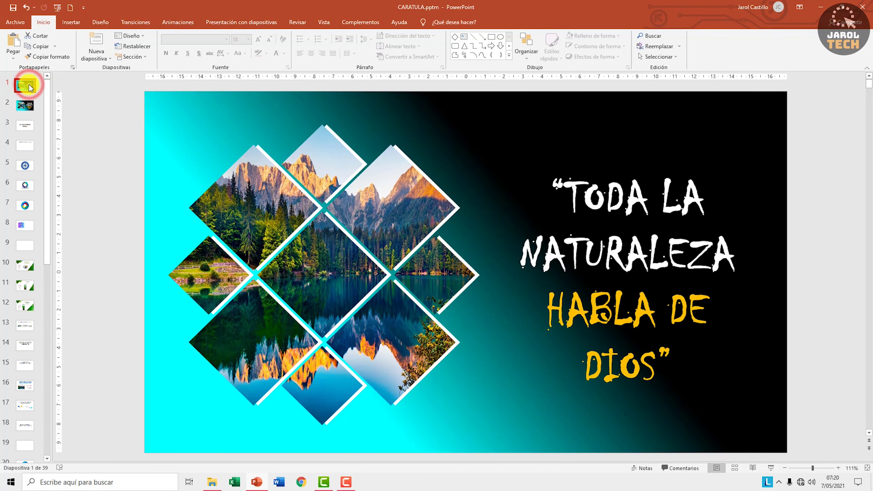
pyautogui.moveTo(30, 88); pyautogui.dragTo(31, 108)
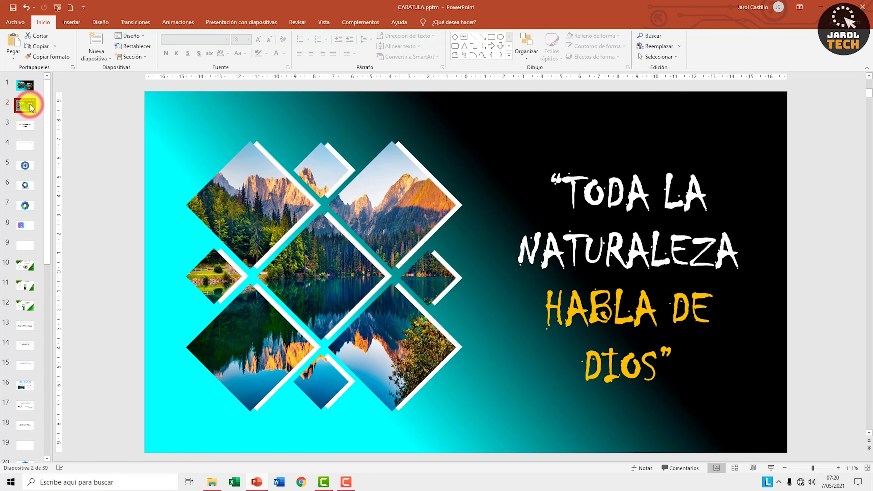